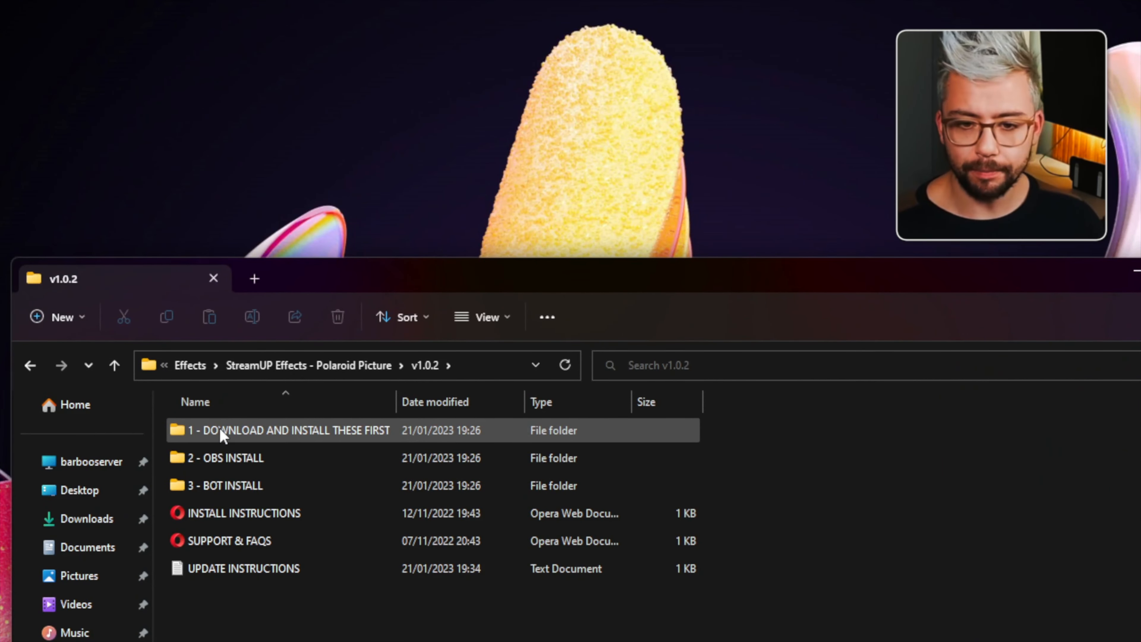
- Open the StreamUP Pluginstaller link from the 'DOWNLOAD AND INSTALL THESE FIRST' folder and start its download
double_click(222, 434)
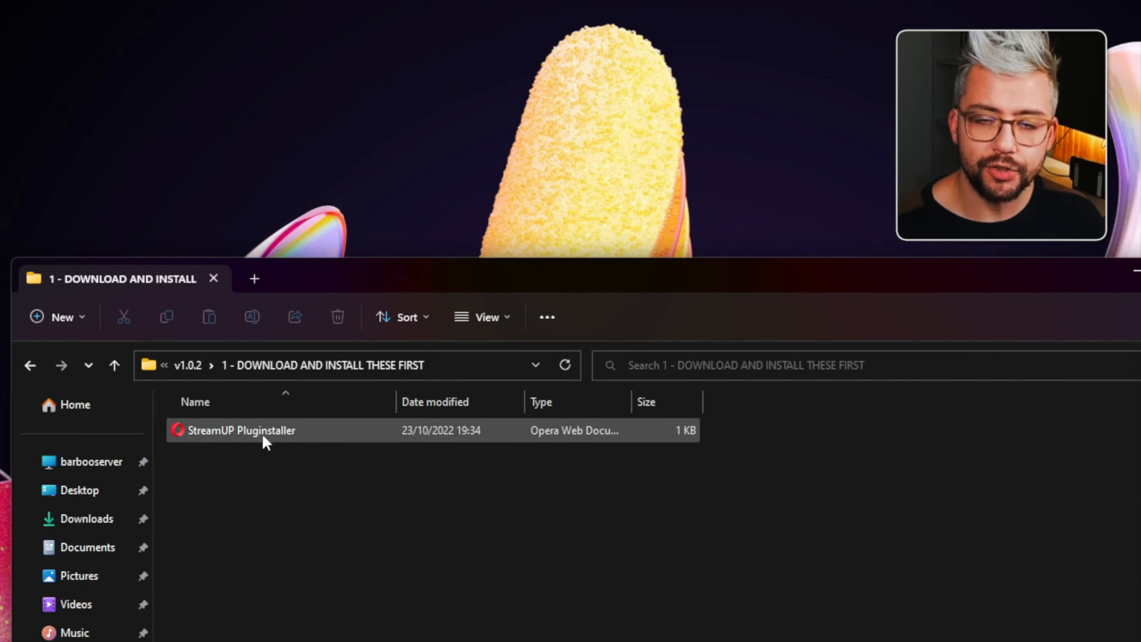
click(254, 434)
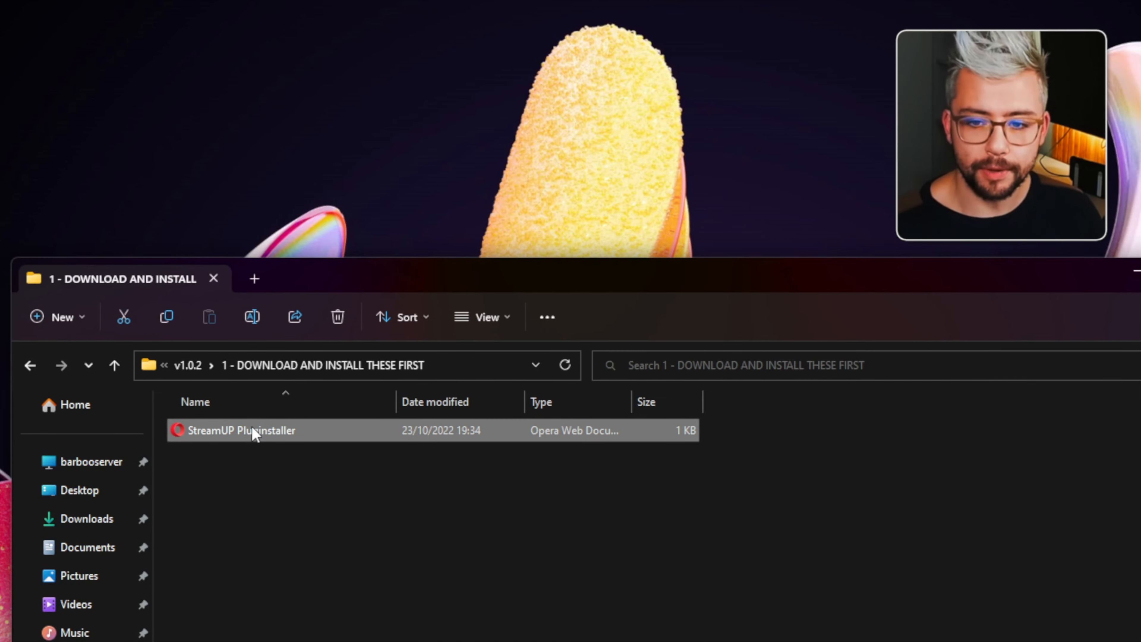
double_click(254, 434)
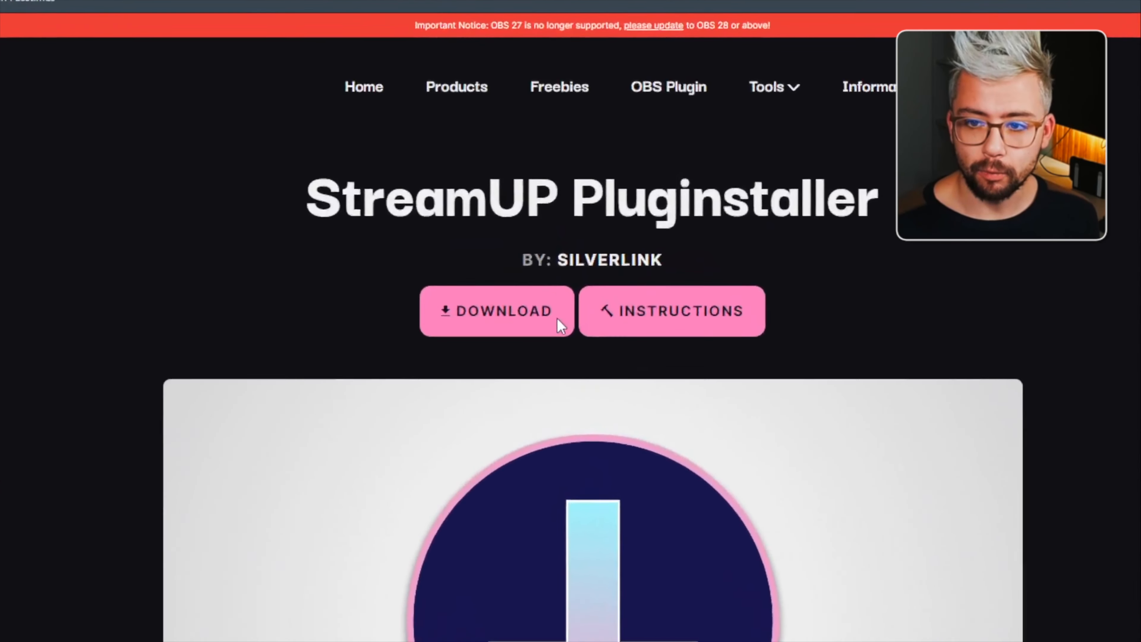
click(555, 200)
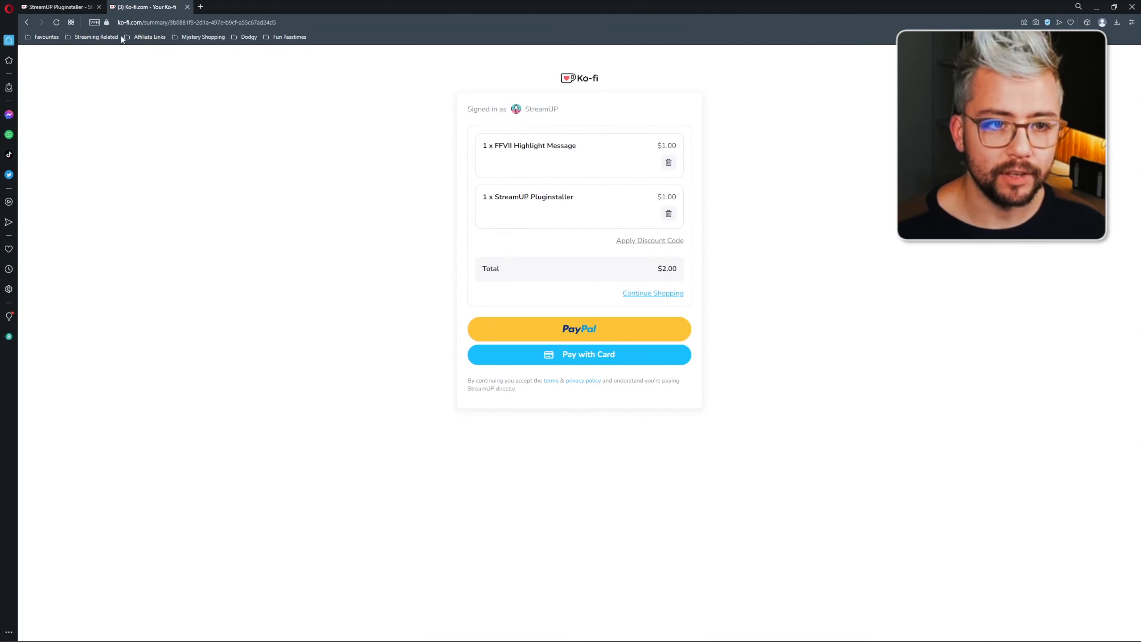
scroll(536, 234, down, 7)
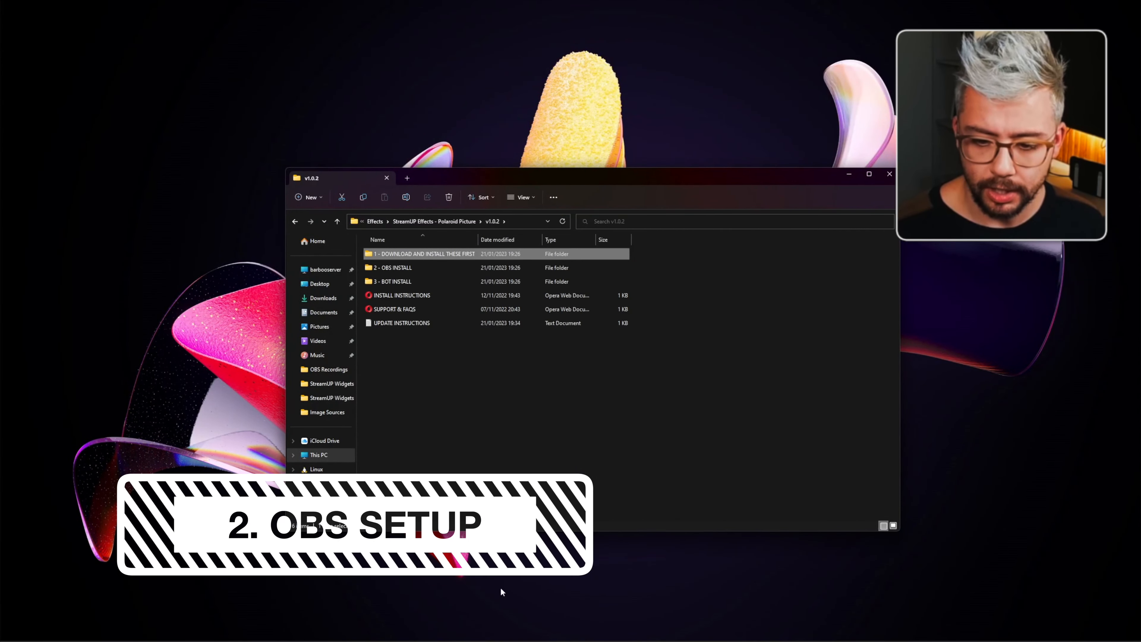
- Switch to OBS and preview the Camera Scene and Scene
mouse_move(602, 637)
click(483, 592)
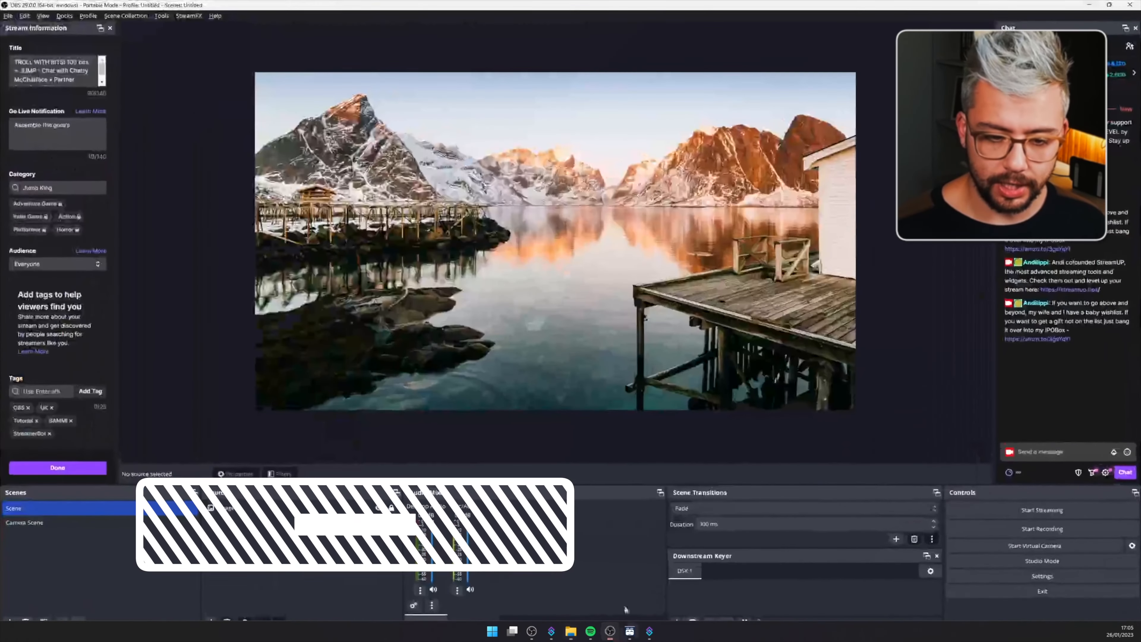
click(64, 519)
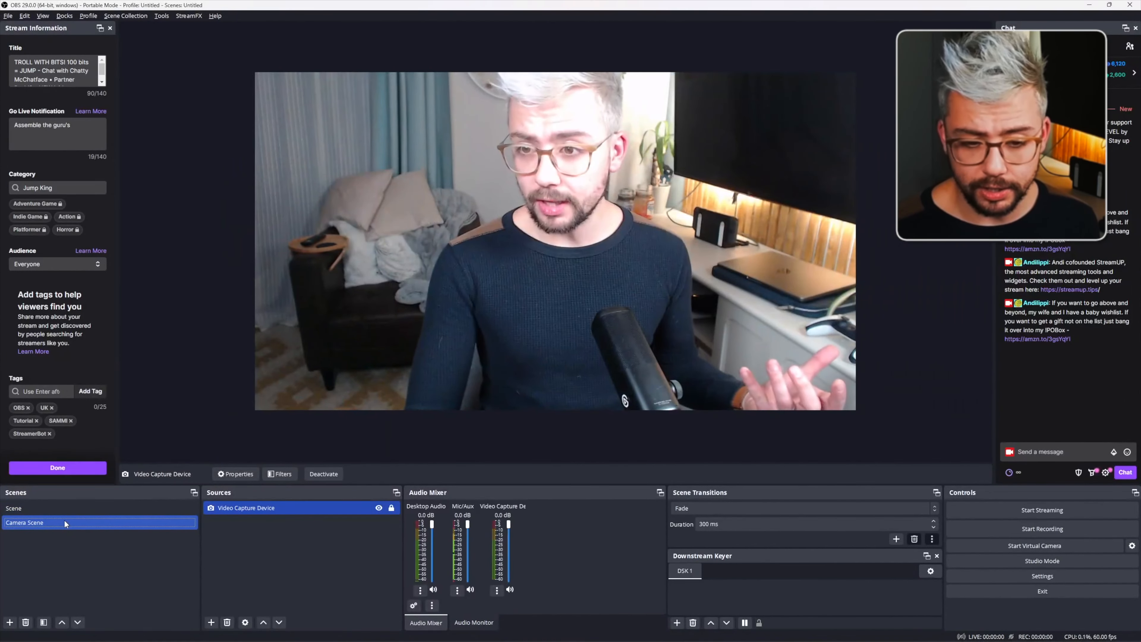
click(37, 511)
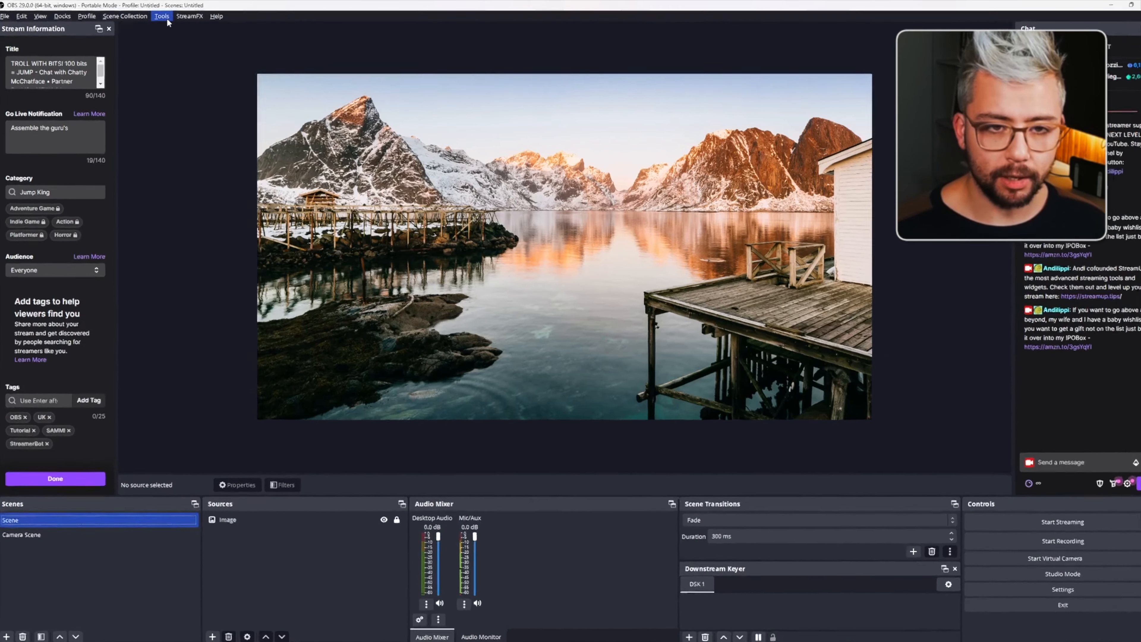
- Load 'StreamUP Effects - Polaroid Picture.StreamUP' from the v1.0.2 '2 - OBS INSTALL' folder with the StreamUP tool
click(162, 16)
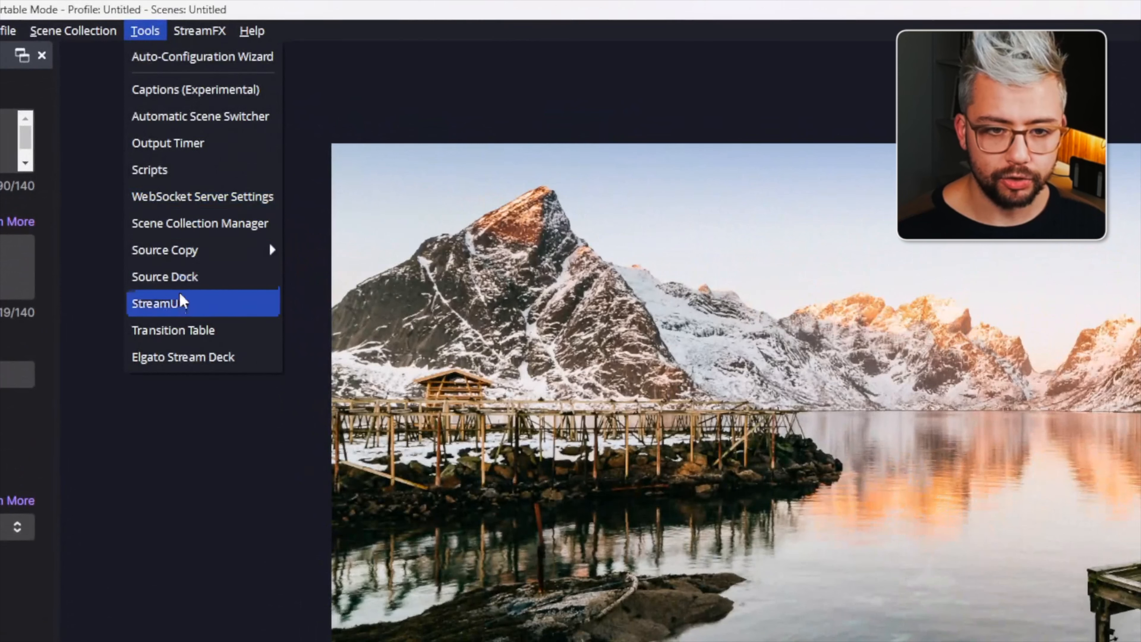
click(184, 302)
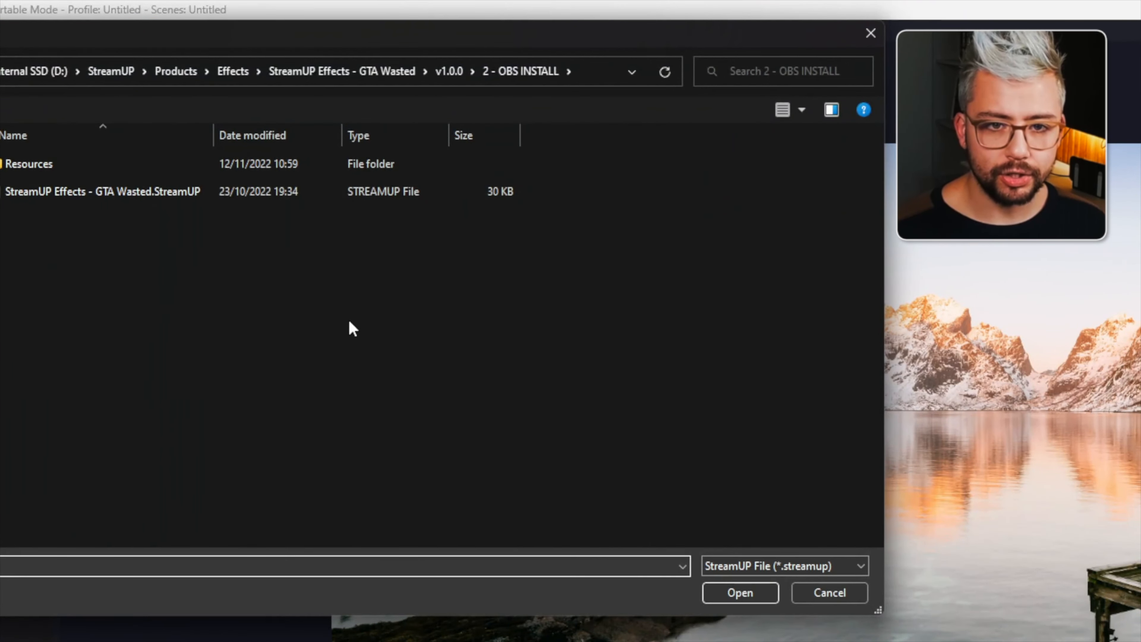
click(247, 72)
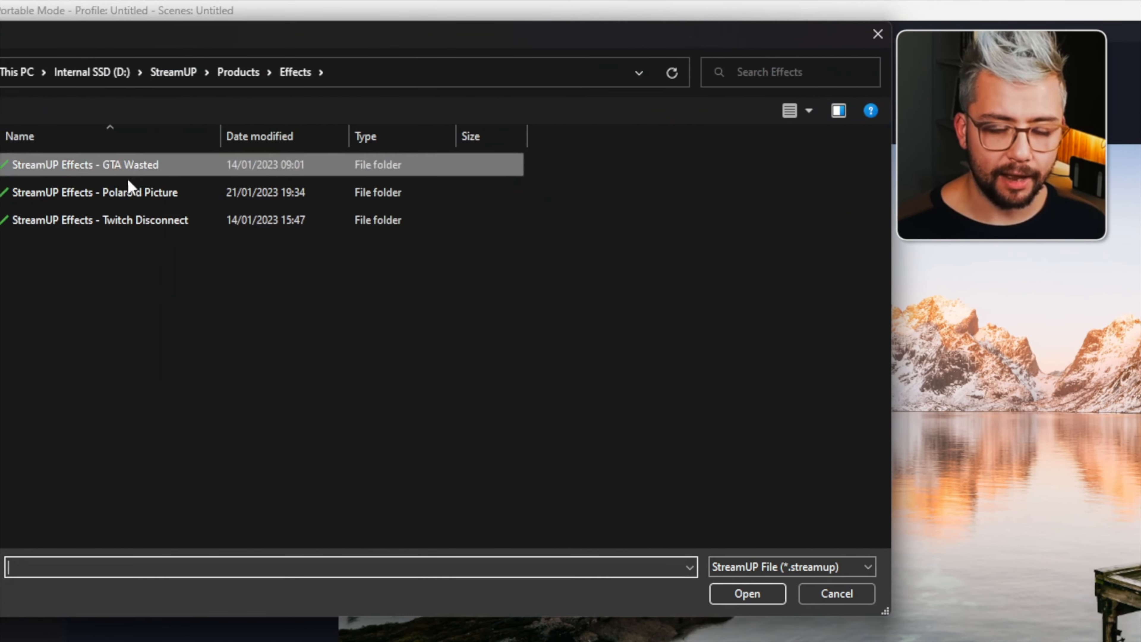
double_click(166, 192)
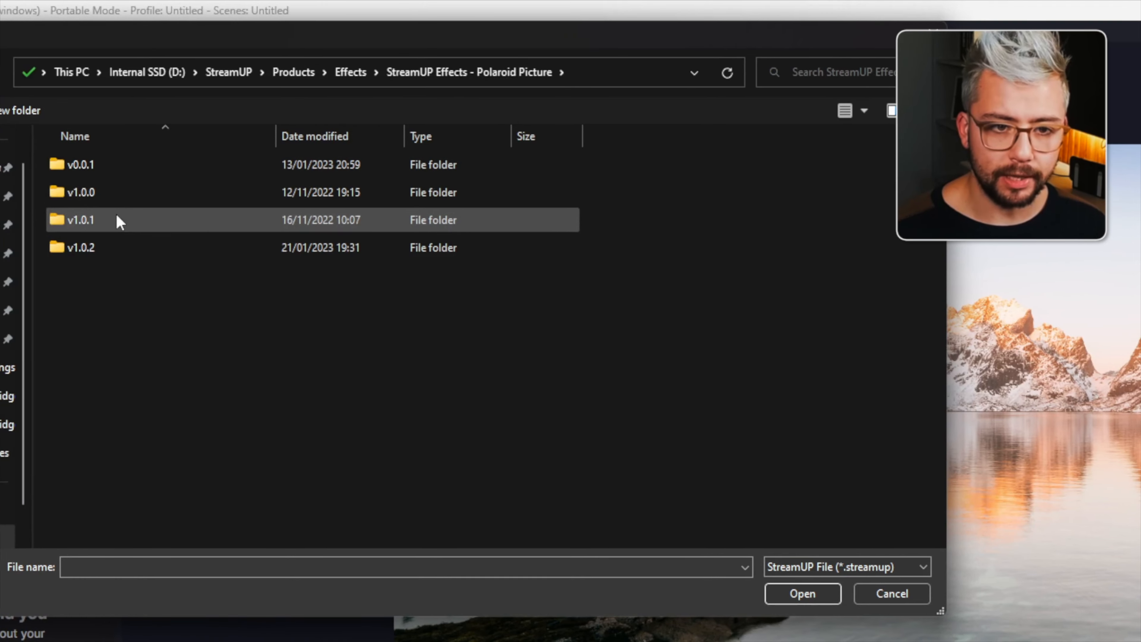
double_click(148, 243)
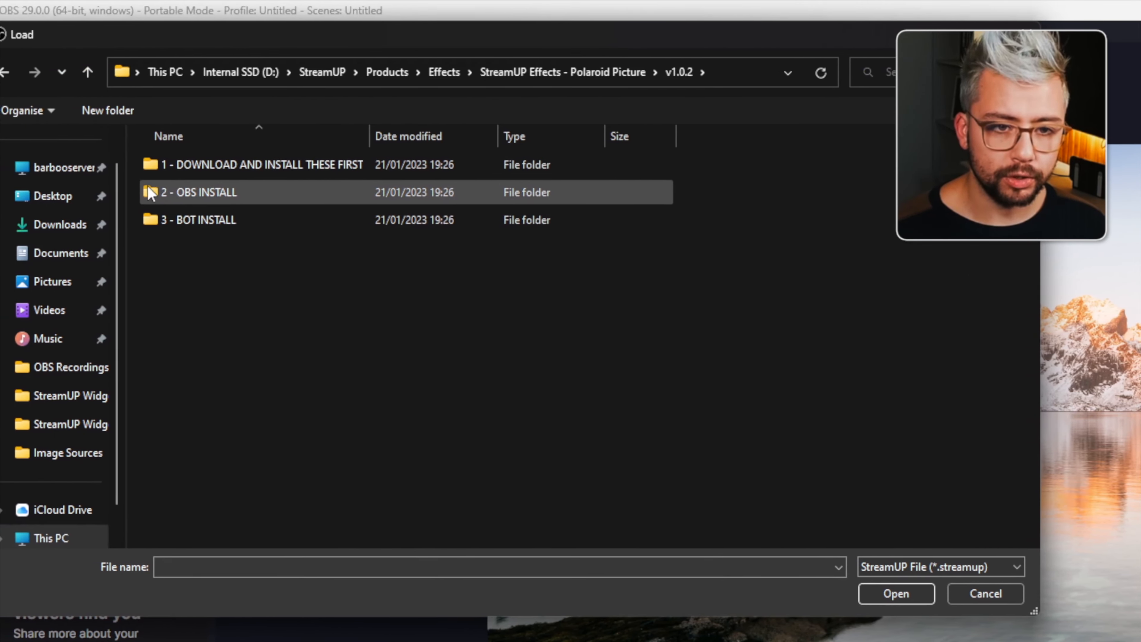
double_click(223, 193)
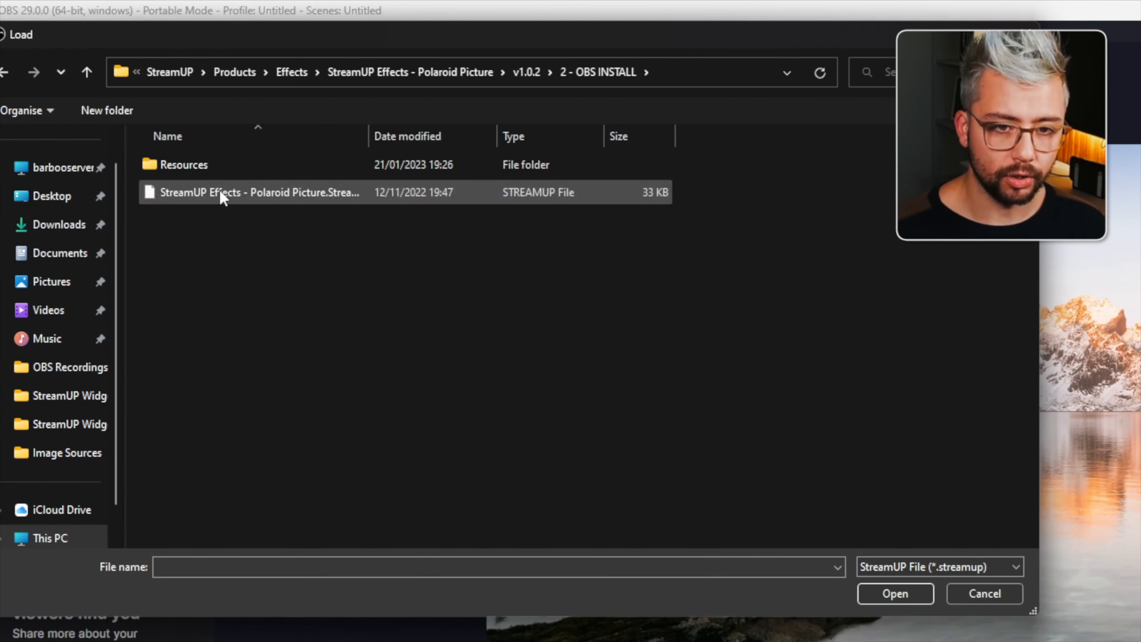
click(244, 194)
double_click(279, 196)
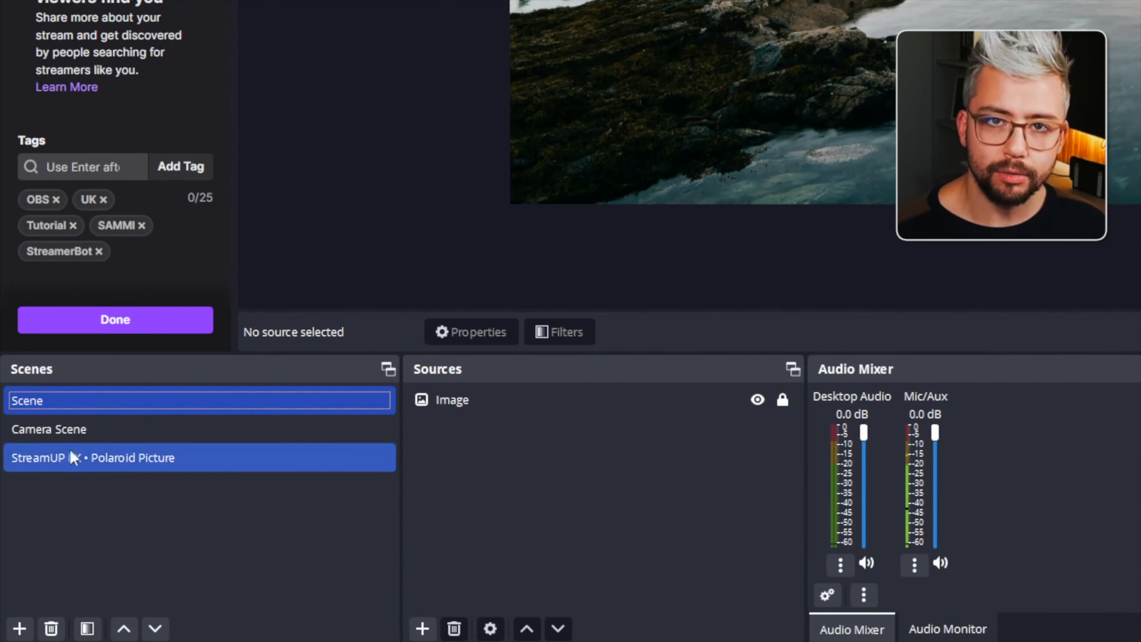
- Set the Polaroid Picture Camera source's source to Camera Scene (Scene)
click(102, 454)
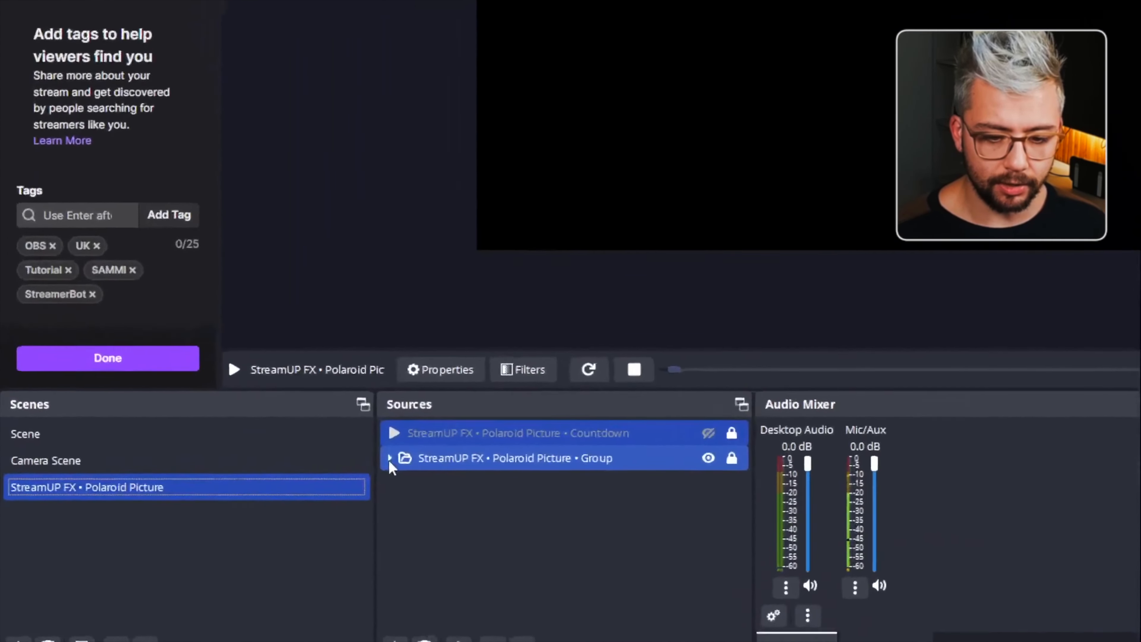
click(208, 520)
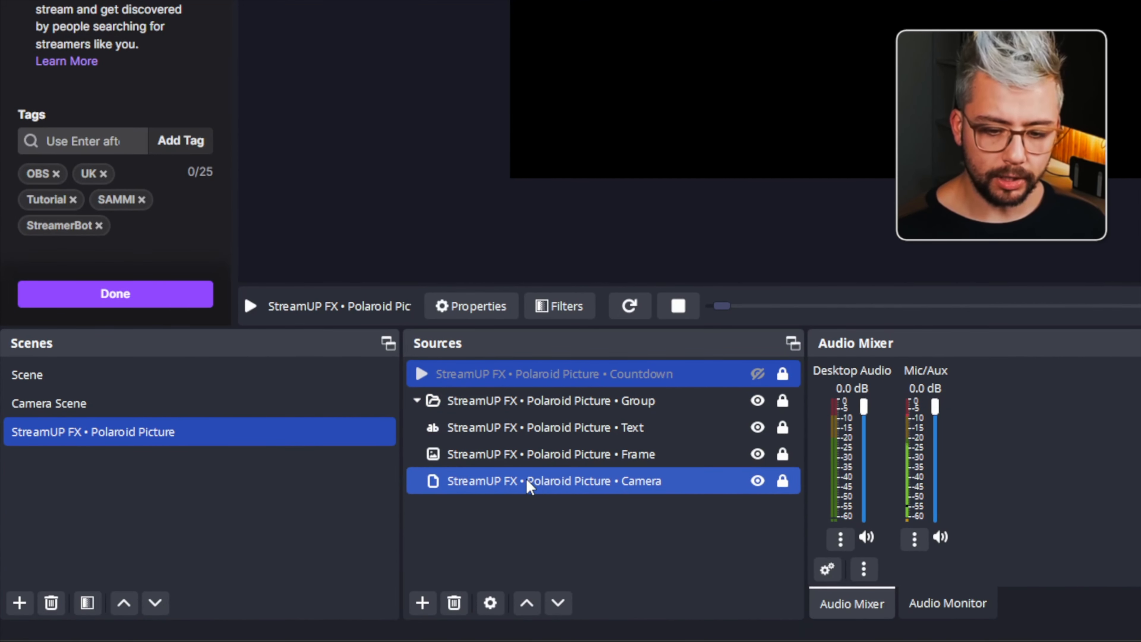
double_click(528, 486)
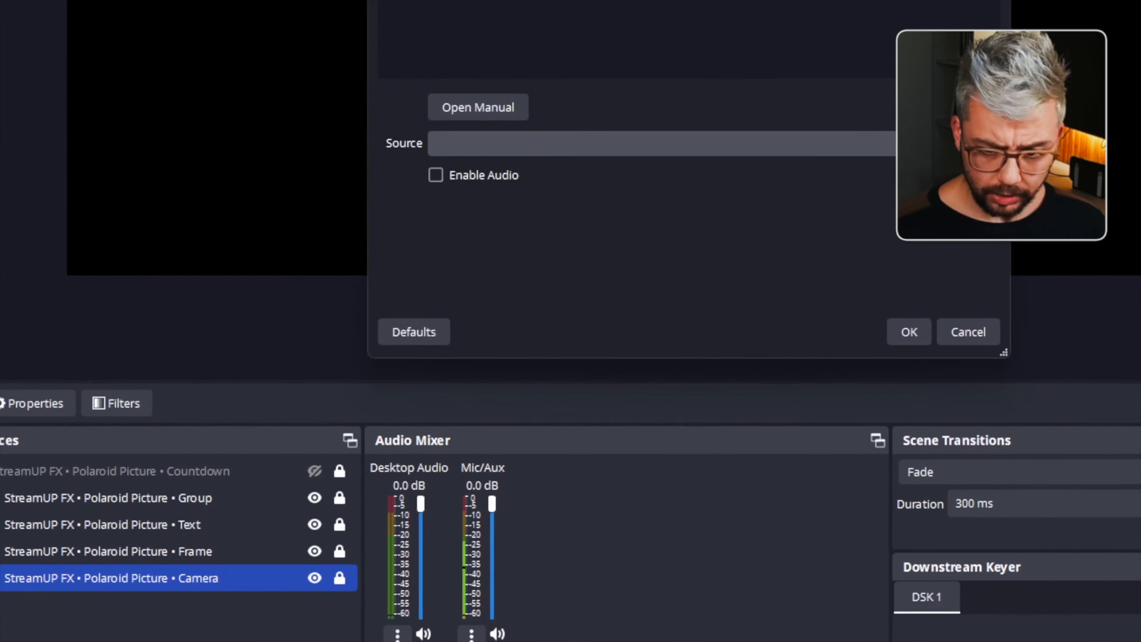
click(925, 144)
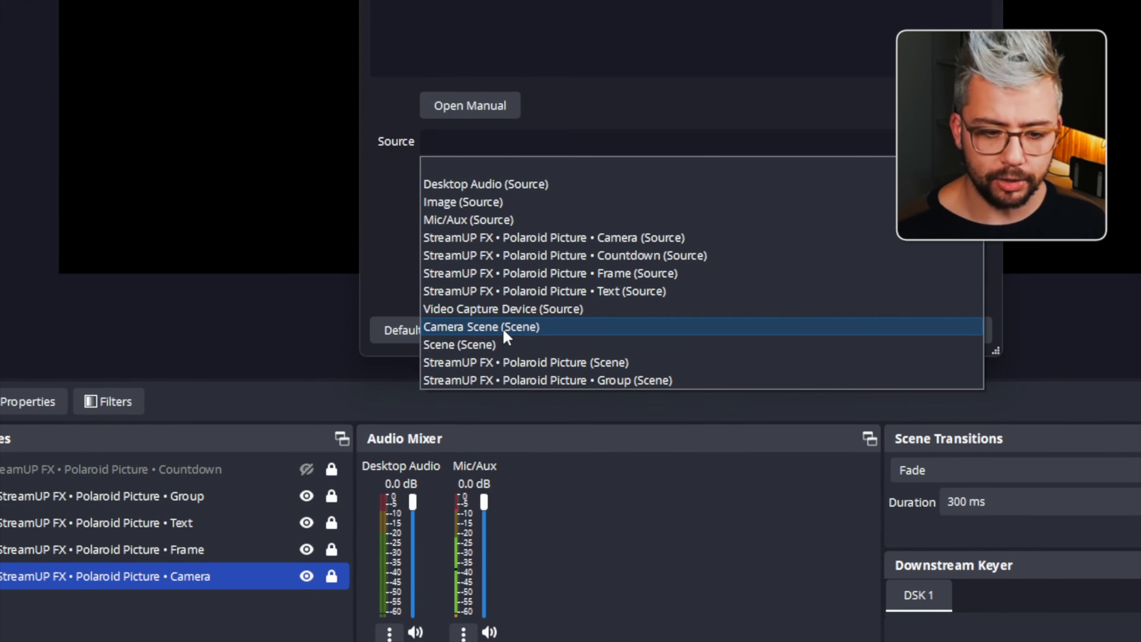
click(503, 327)
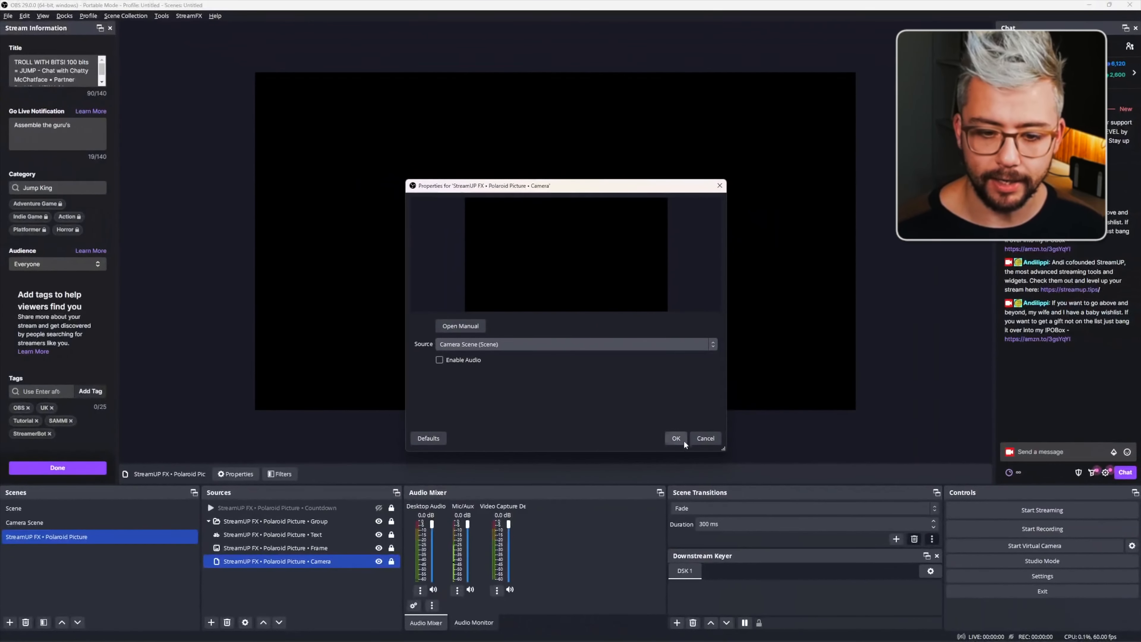
click(676, 439)
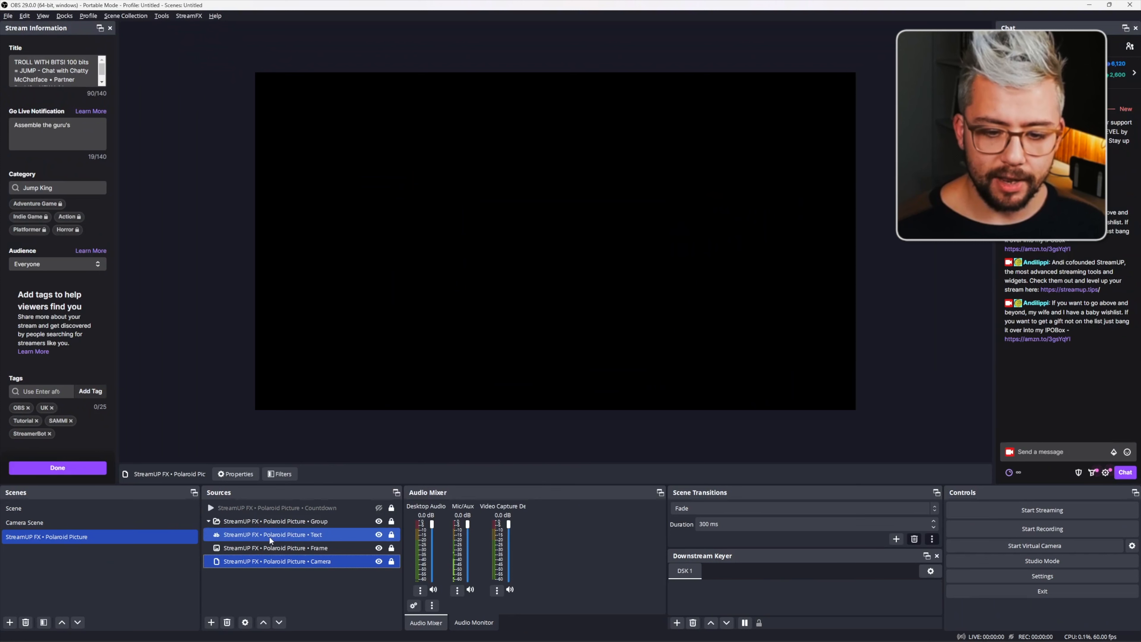
- Open the Camera source's filters and inspect the MV - Fade In filter
right_click(305, 560)
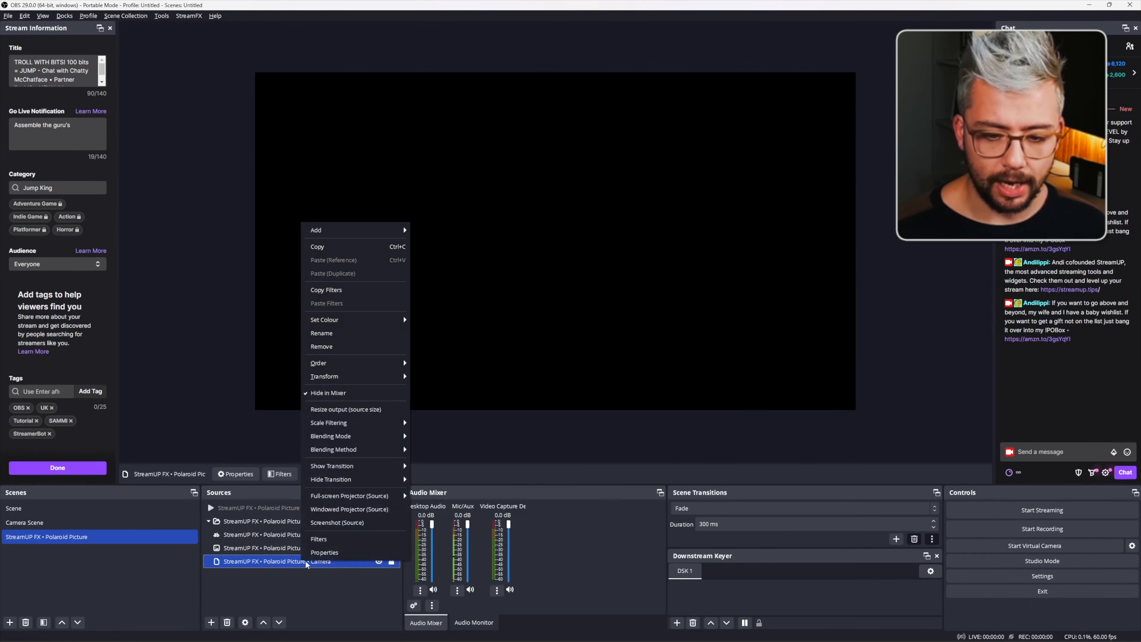
click(319, 539)
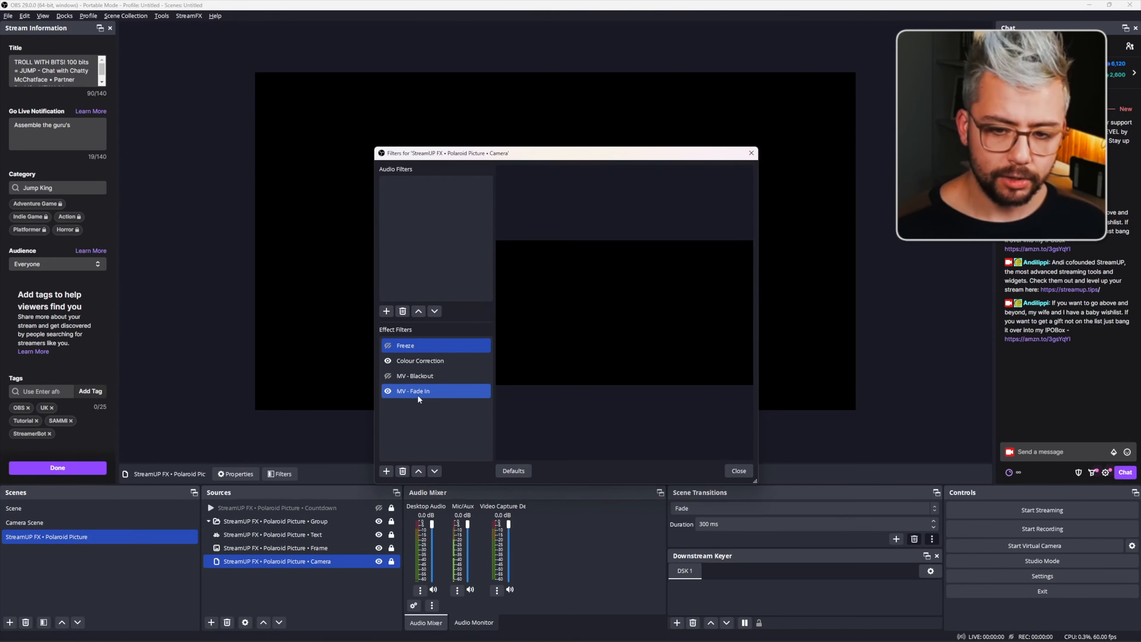
ctrl+click(428, 391)
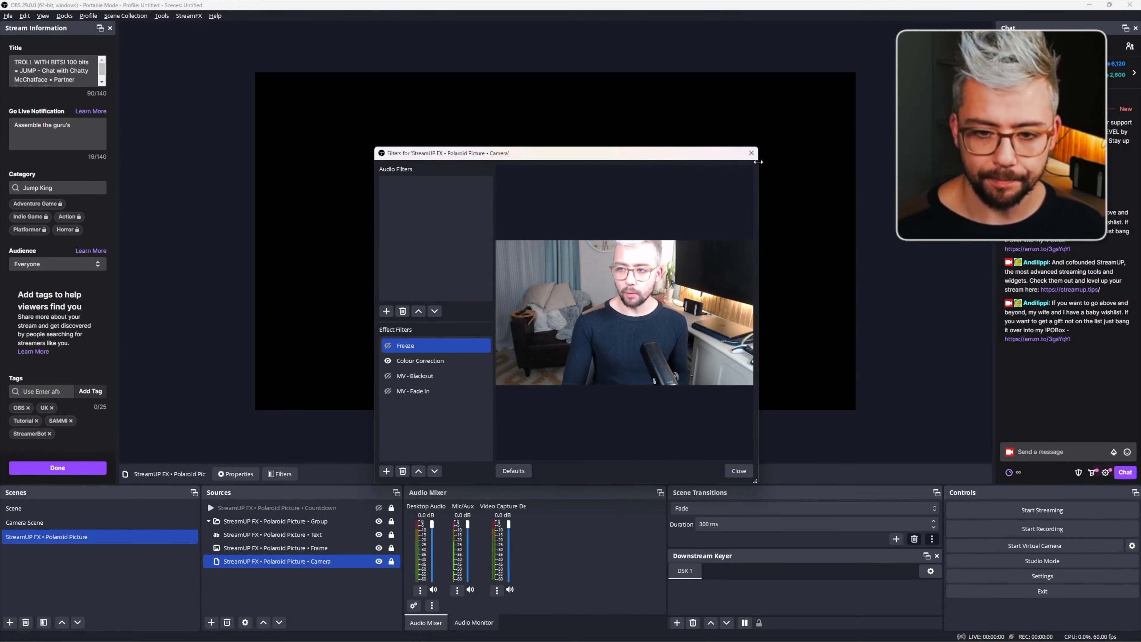
click(751, 153)
click(528, 295)
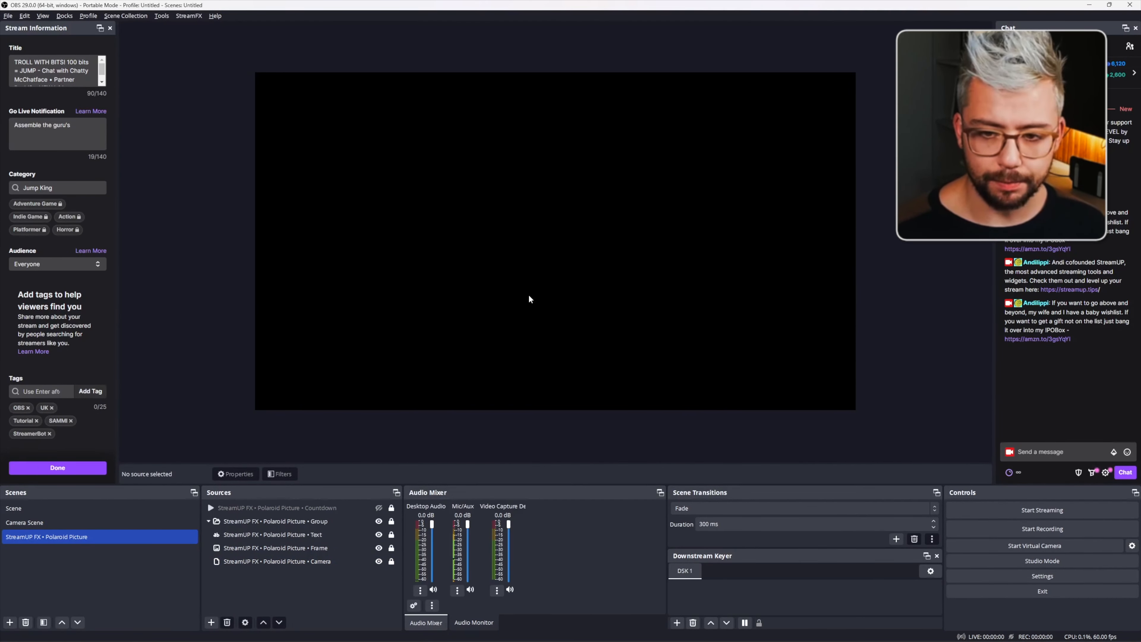
- Unlock the Polaroid Picture group and move it to the centre of the canvas
scroll(530, 270, down, 4)
scroll(531, 269, down, 3)
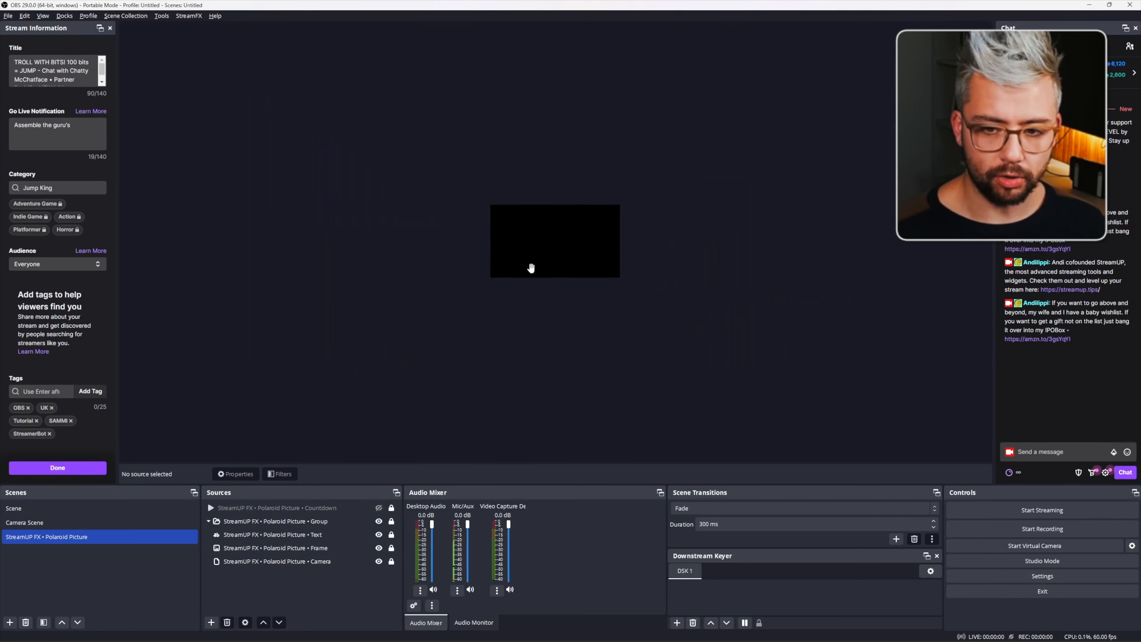
scroll(532, 272, up, 3)
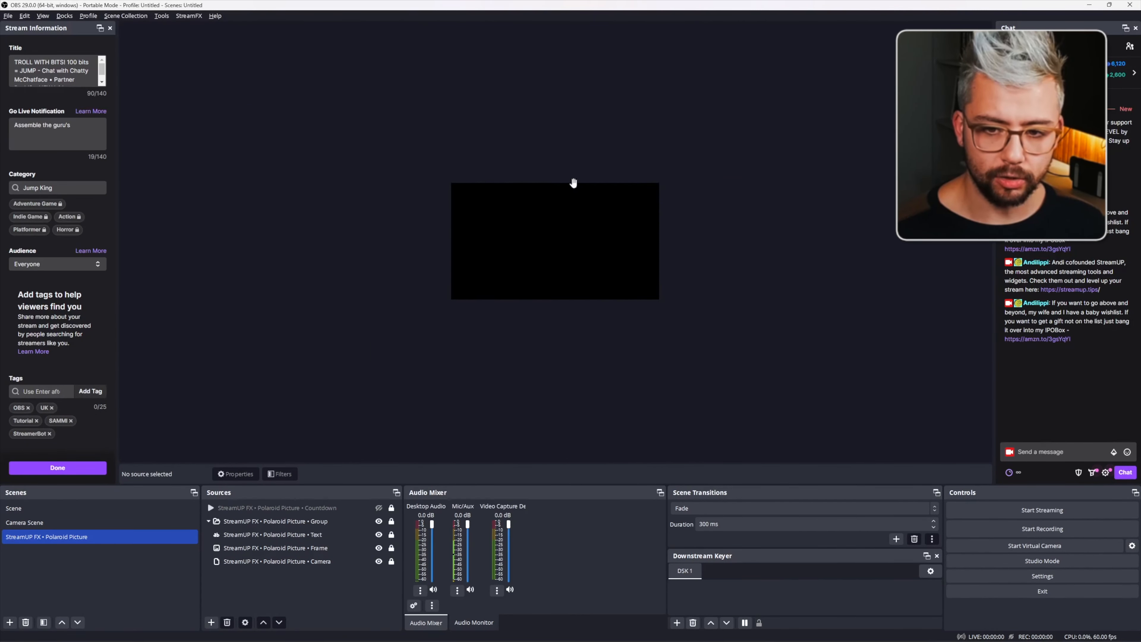
scroll(504, 247, up, 6)
scroll(539, 249, down, 6)
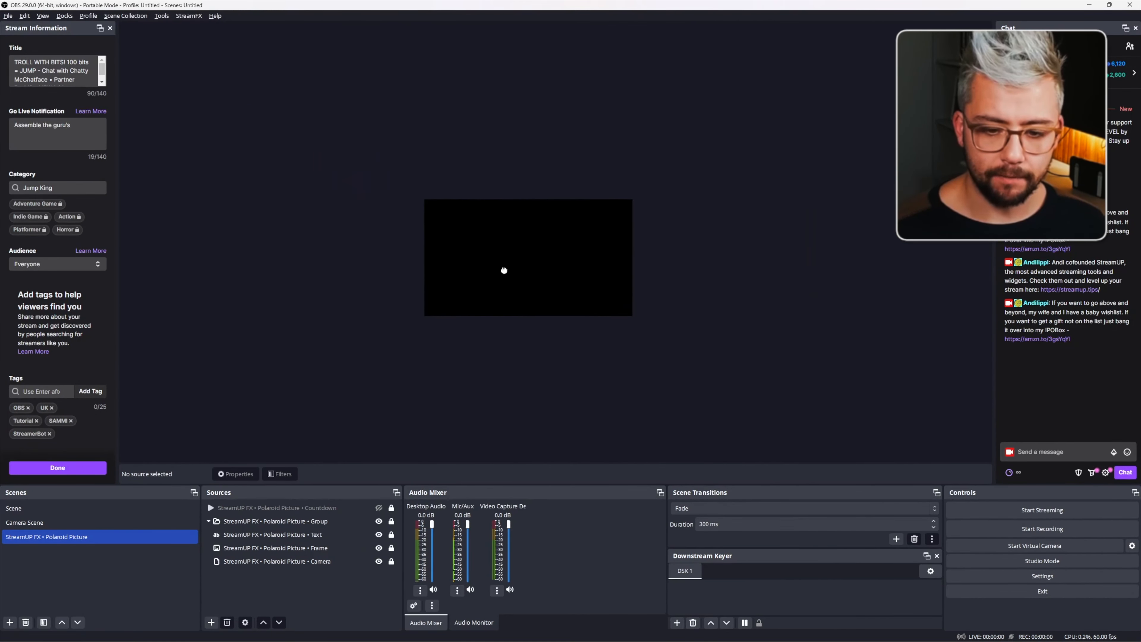
drag(504, 270, 523, 265)
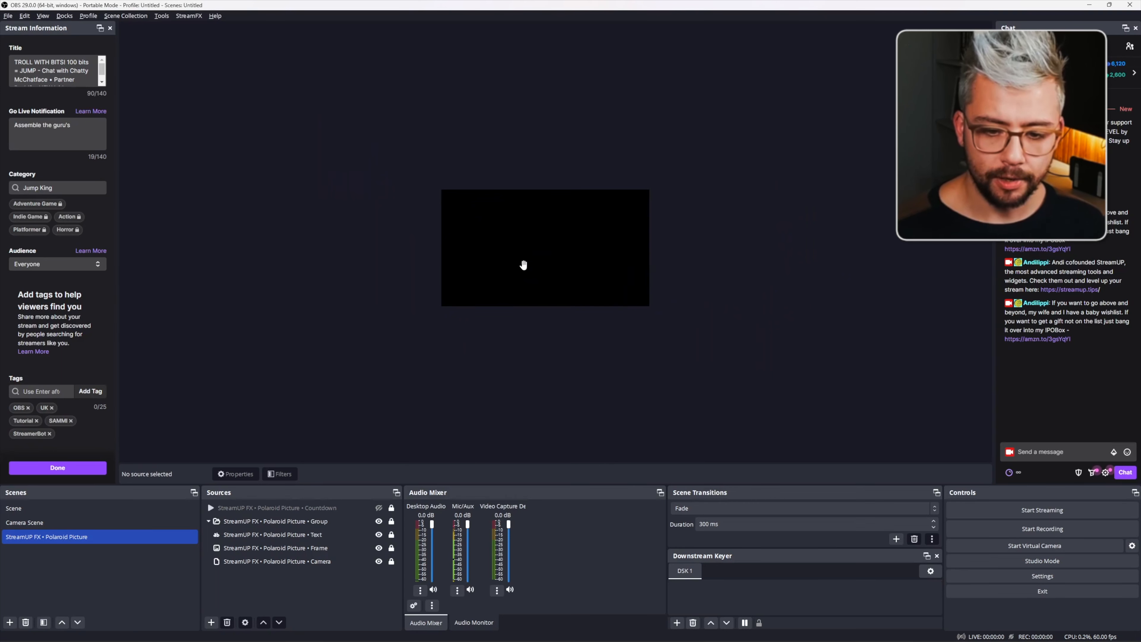
click(315, 523)
click(392, 521)
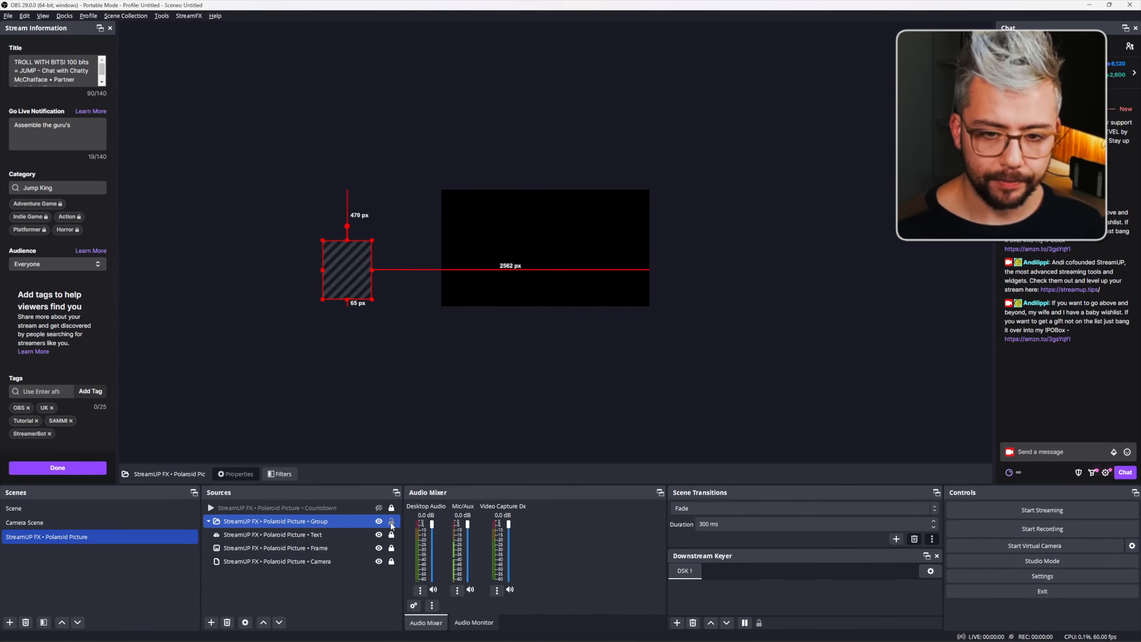
drag(348, 262, 541, 246)
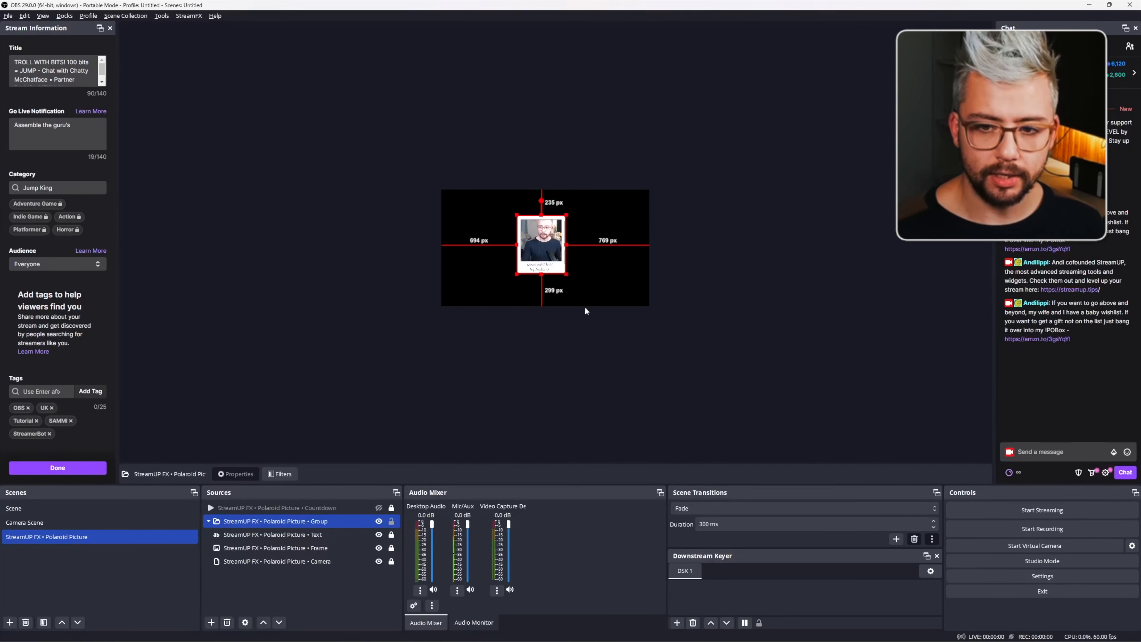
click(573, 248)
- Unlock the Polaroid Picture Camera source and resize it to fit inside the white Polaroid frame
scroll(573, 247, up, 5)
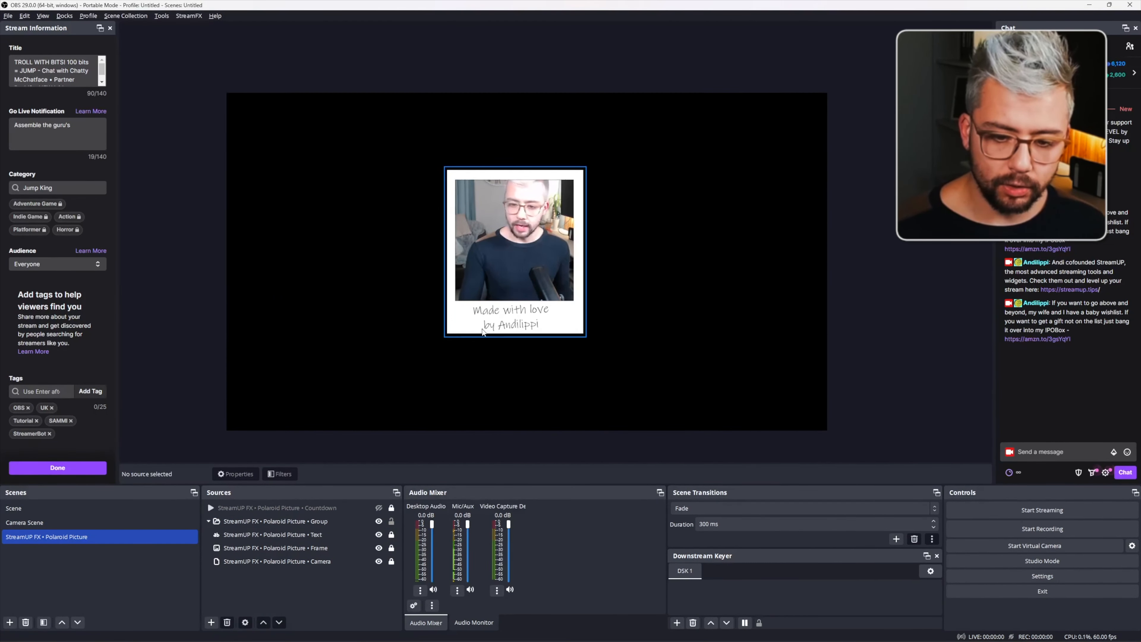
click(393, 563)
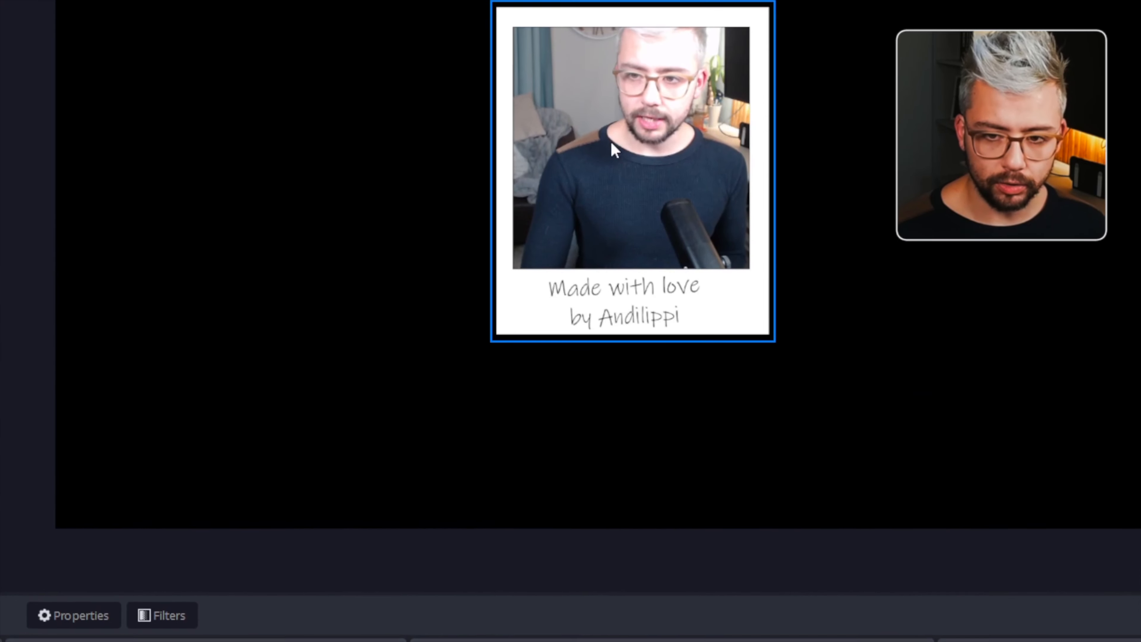
click(615, 150)
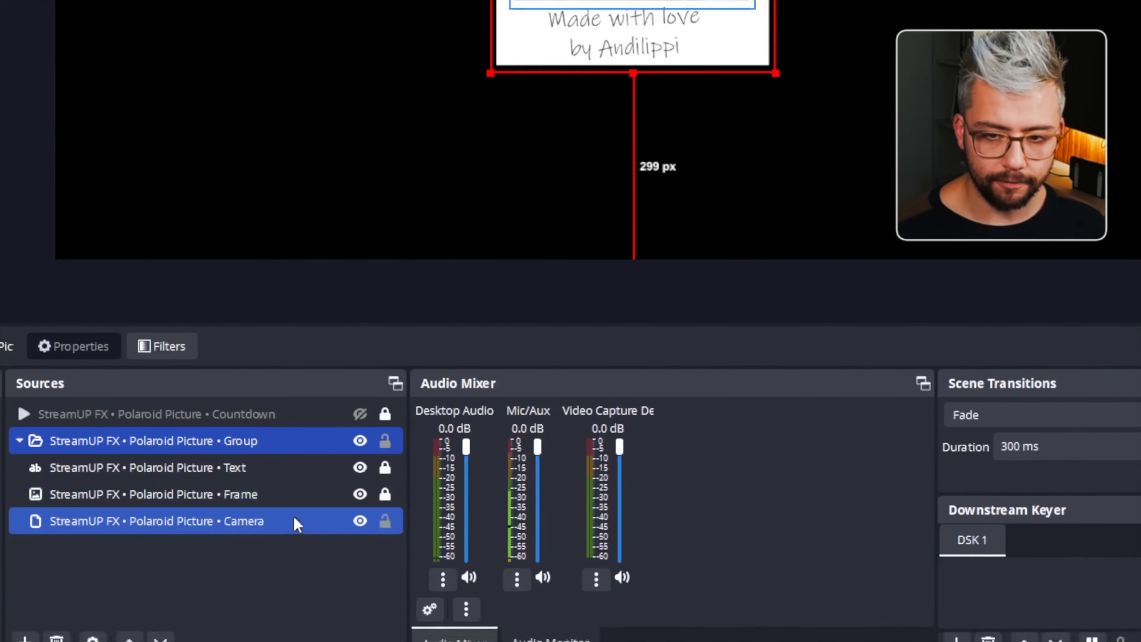
click(286, 522)
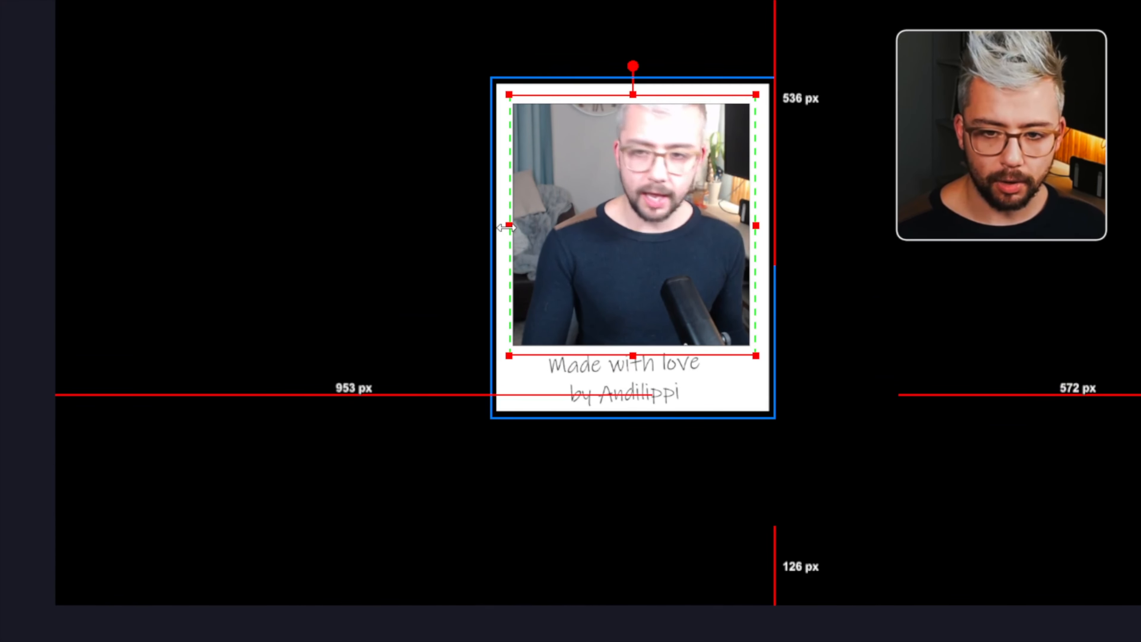
mouse_move(509, 225)
mouse_down()
mouse_move(397, 229)
mouse_move(575, 243)
mouse_move(499, 245)
mouse_up()
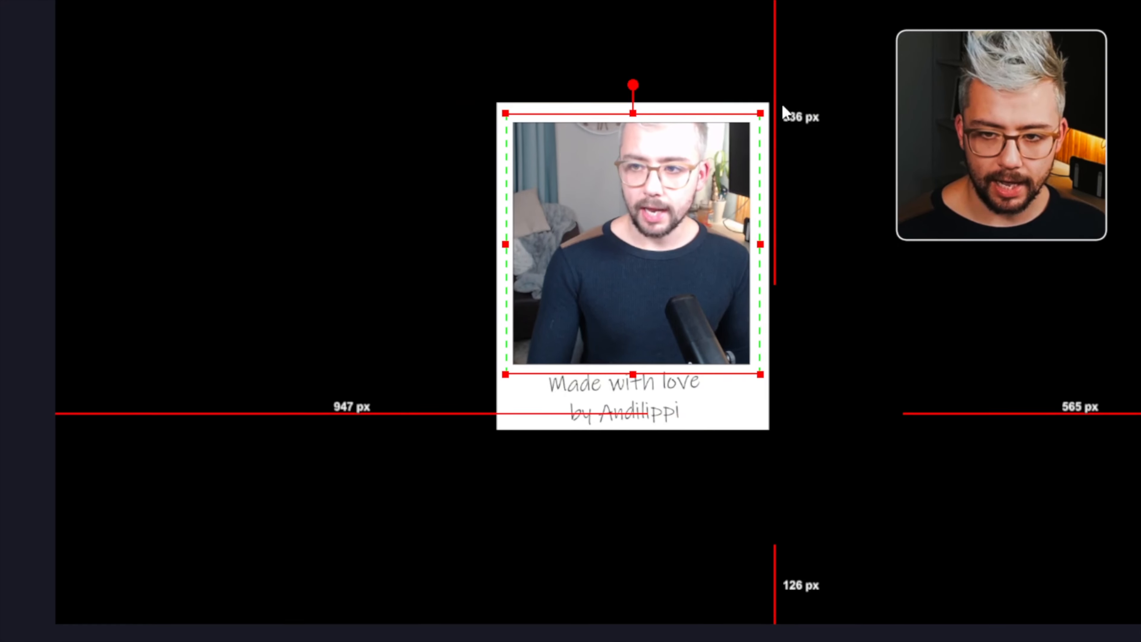
drag(759, 95, 746, 110)
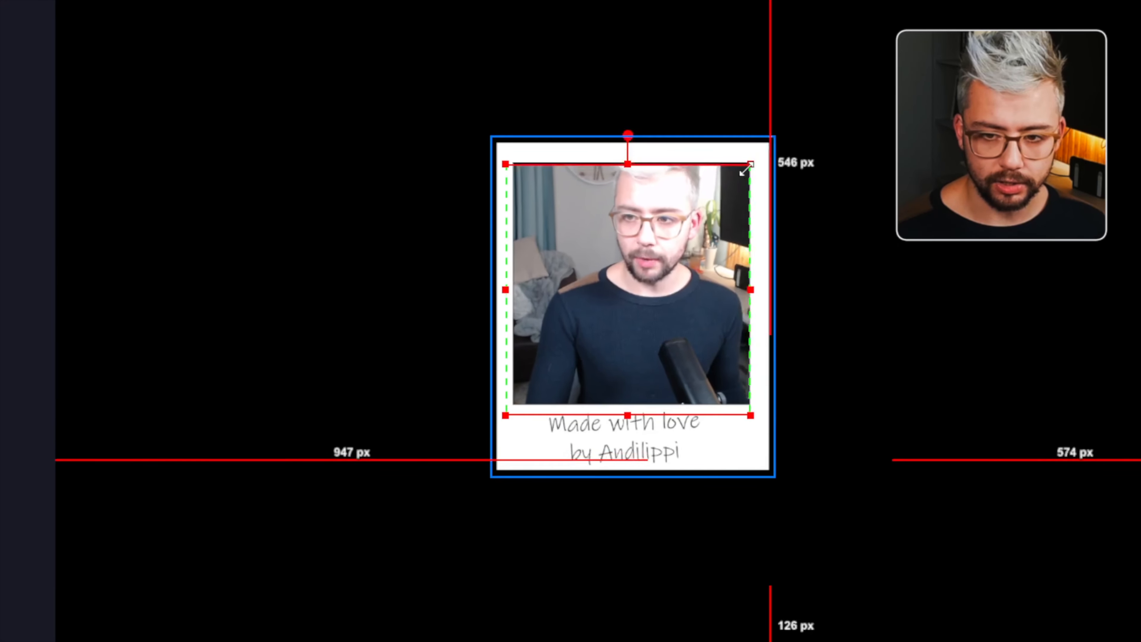
mouse_move(746, 169)
mouse_down()
mouse_move(666, 252)
mouse_move(760, 167)
mouse_up()
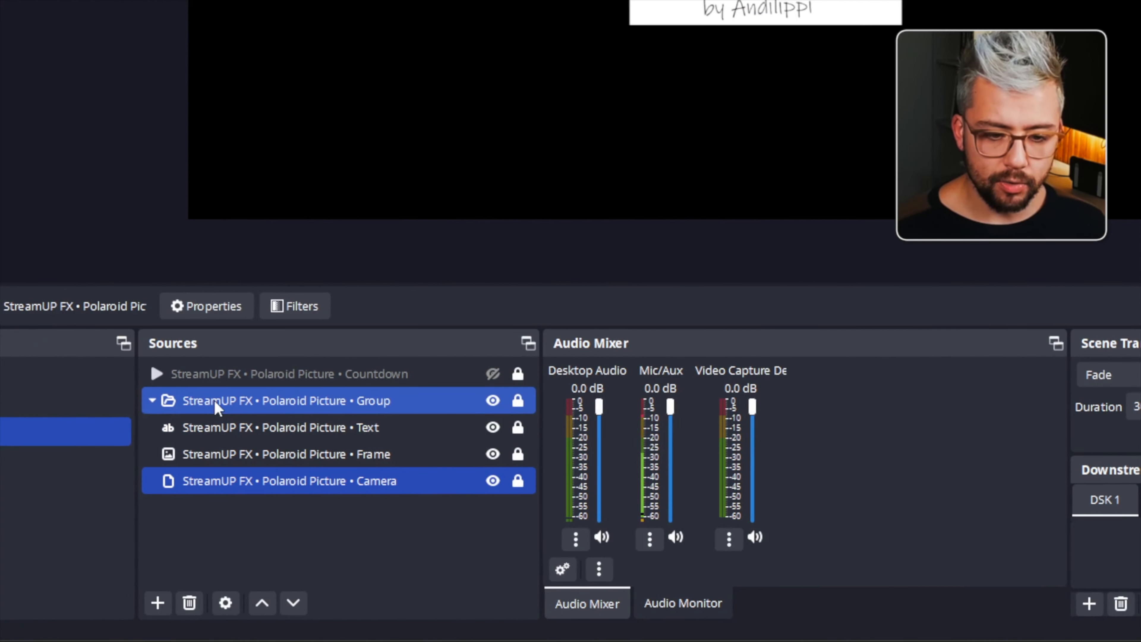
- Open the StreamUP FX • Polaroid Picture scene's filters and trigger the L-->R • Pos • Reset filter
right_click(19, 432)
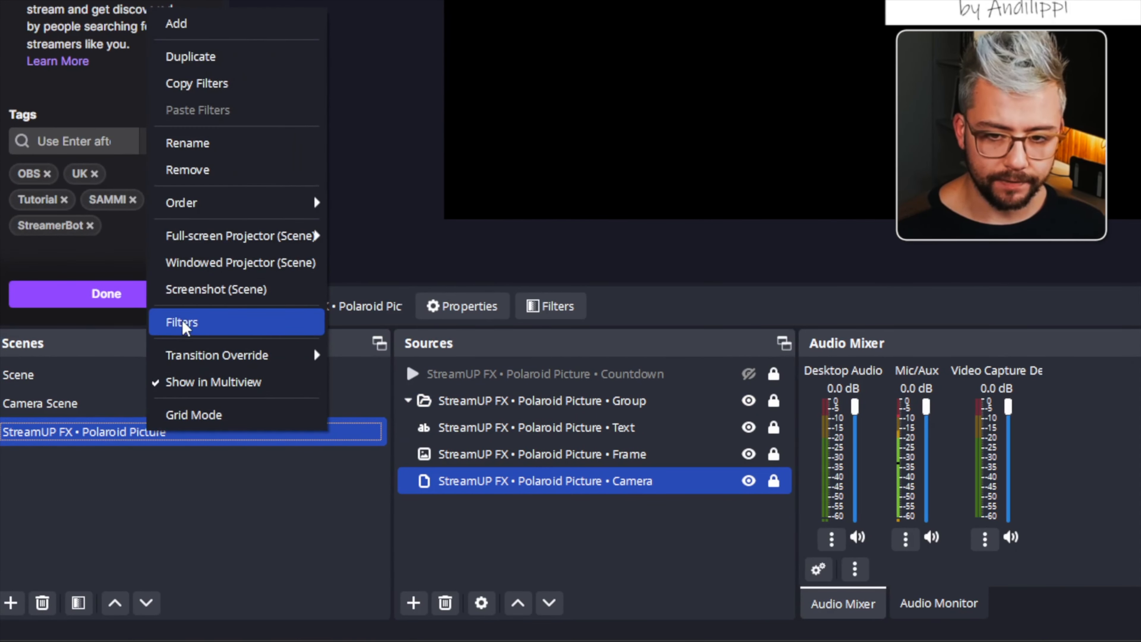
click(58, 323)
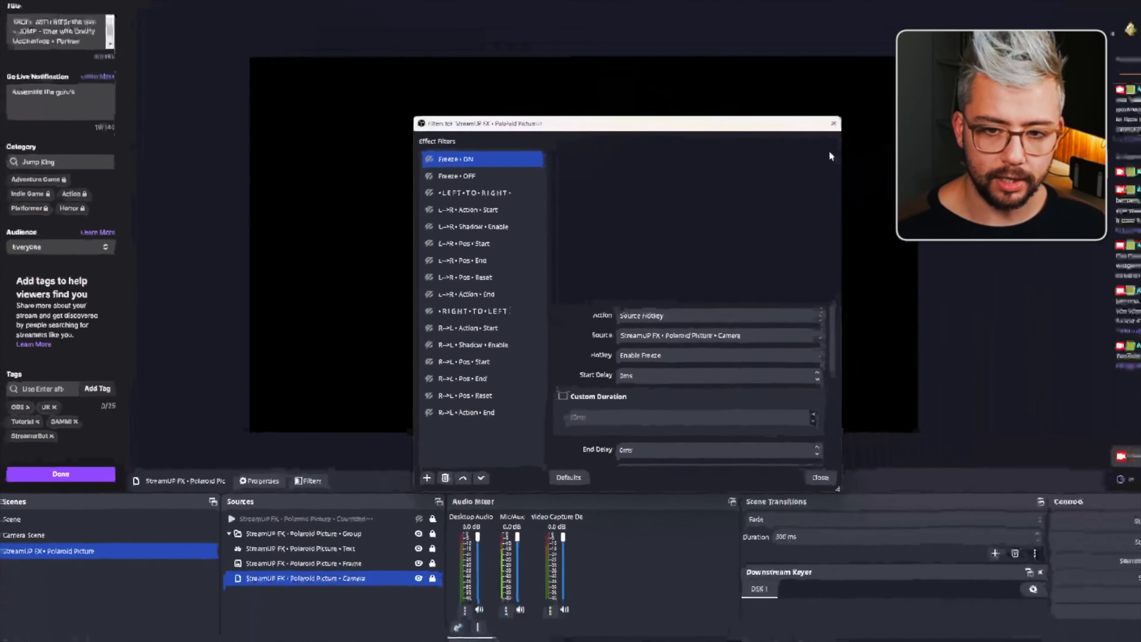
click(753, 154)
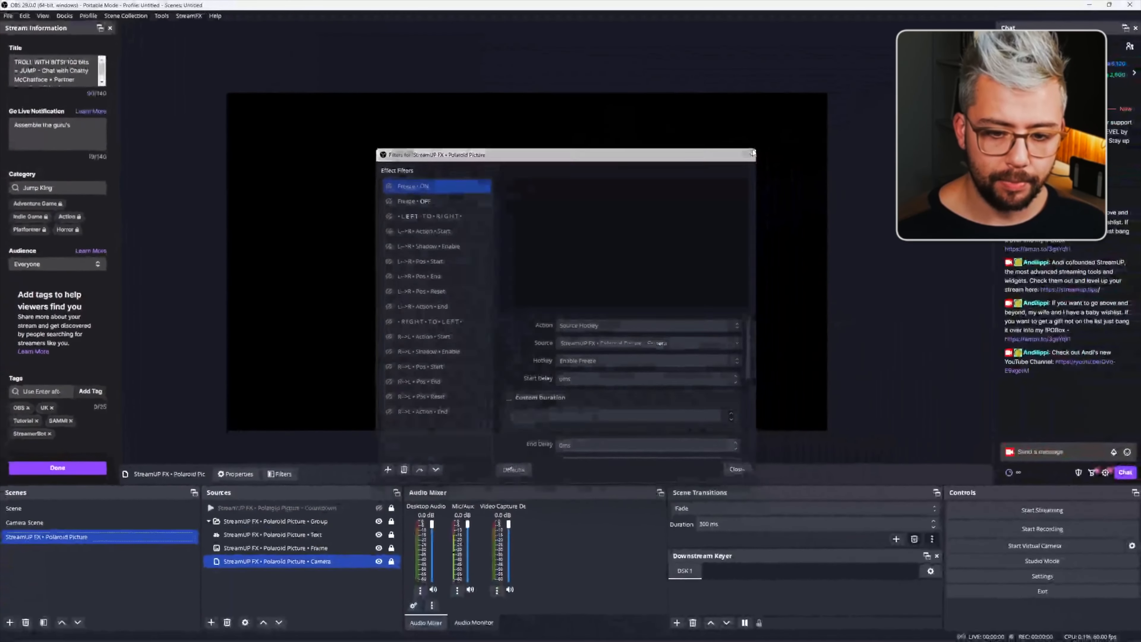
- Lock the StreamUP FX • Polaroid Picture • Group source again and select the Frame source
click(392, 521)
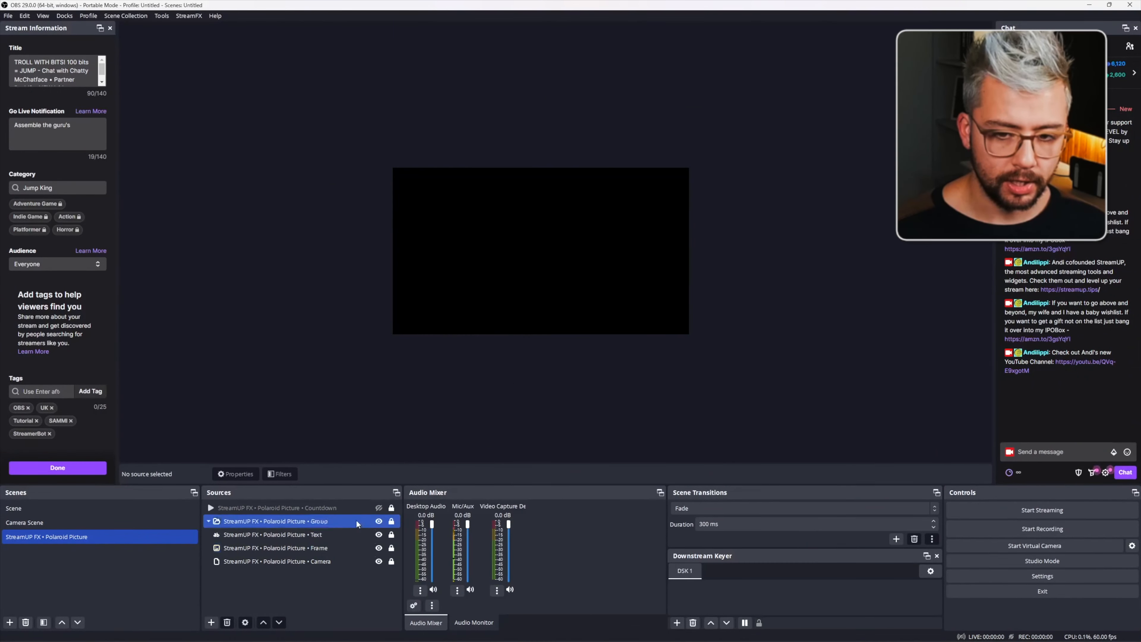
click(392, 522)
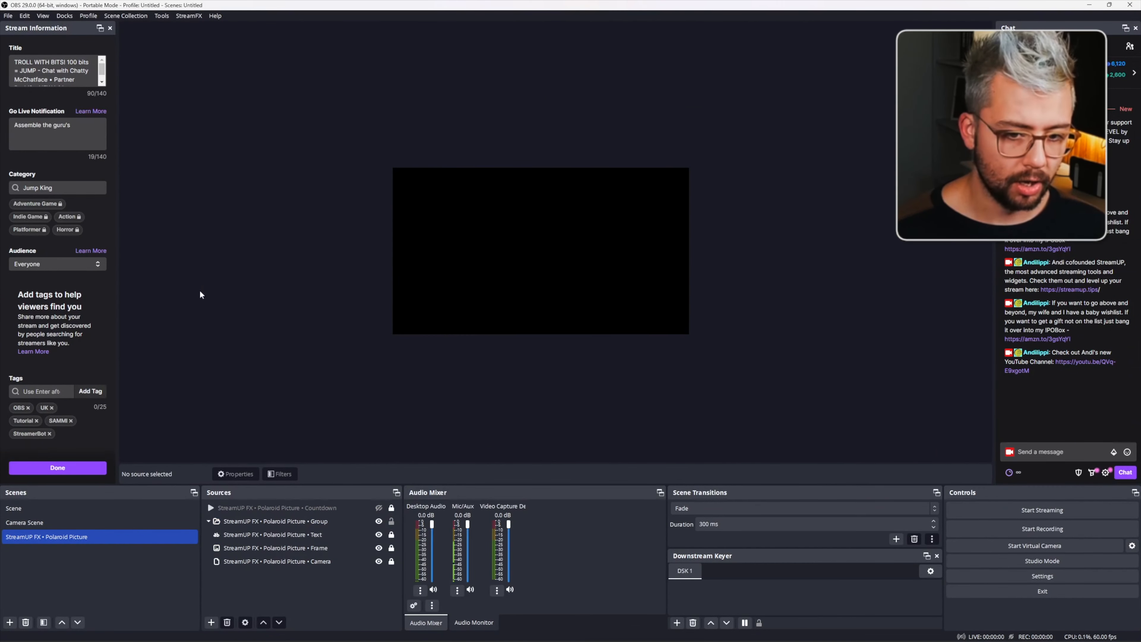
click(391, 522)
click(295, 548)
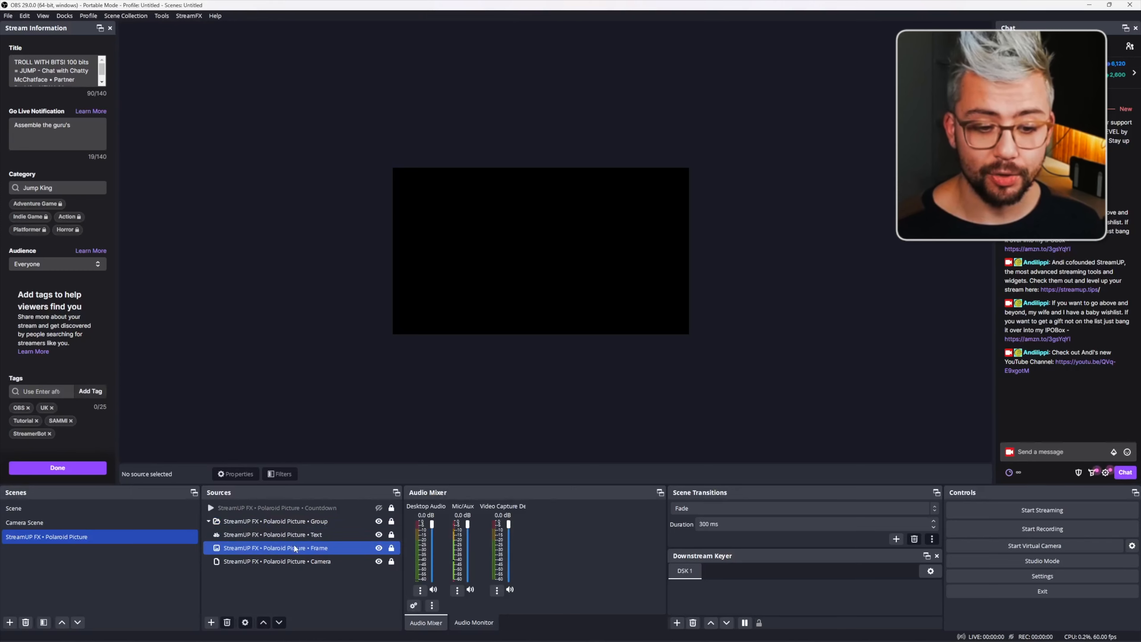
- Switch to Camera Scene and add the existing StreamUP FX • Polaroid Picture scene as a source
click(47, 508)
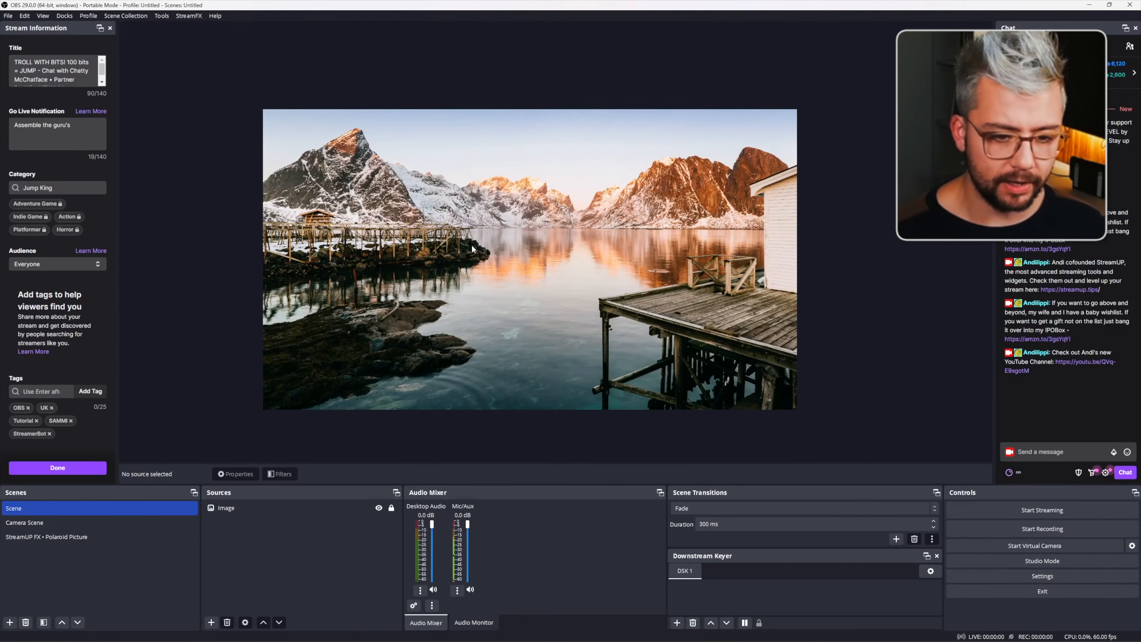
key(Down)
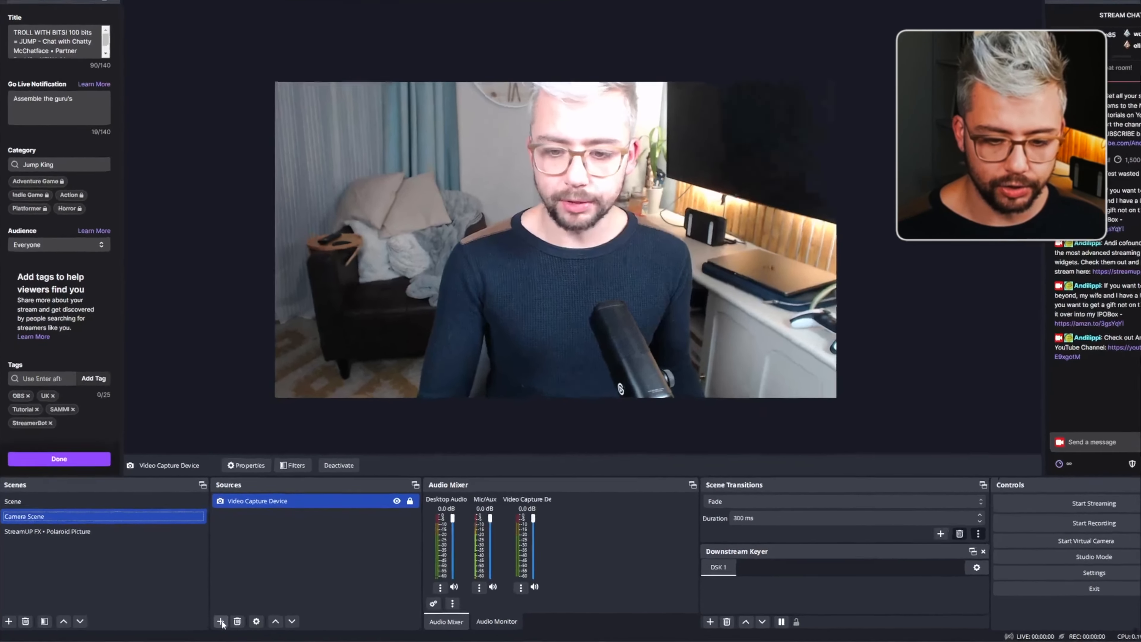
click(211, 622)
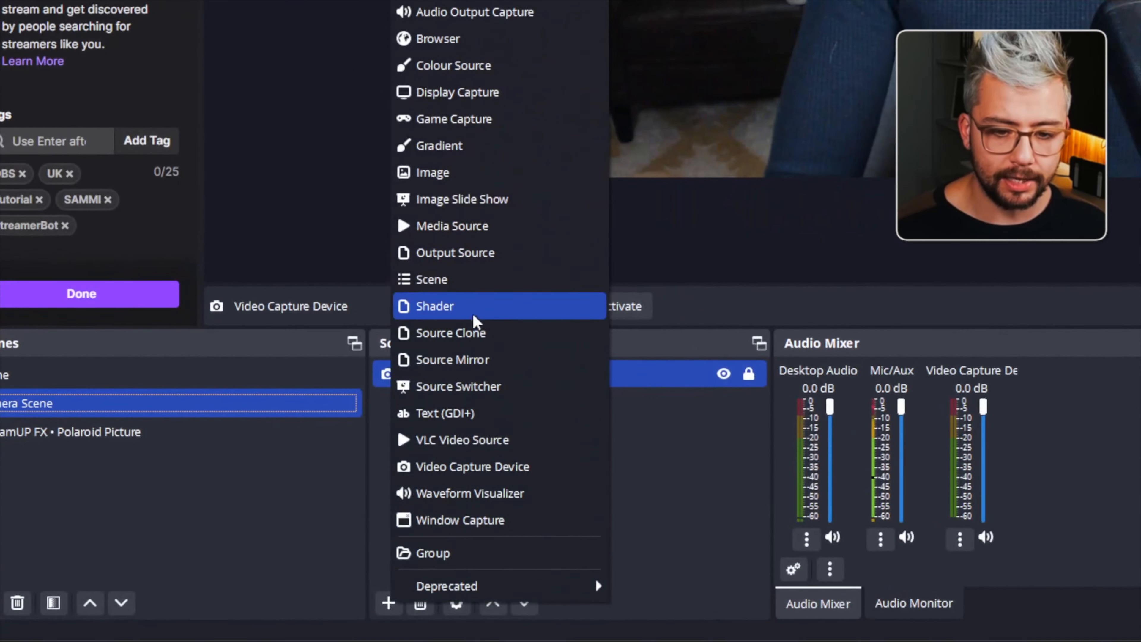
click(450, 281)
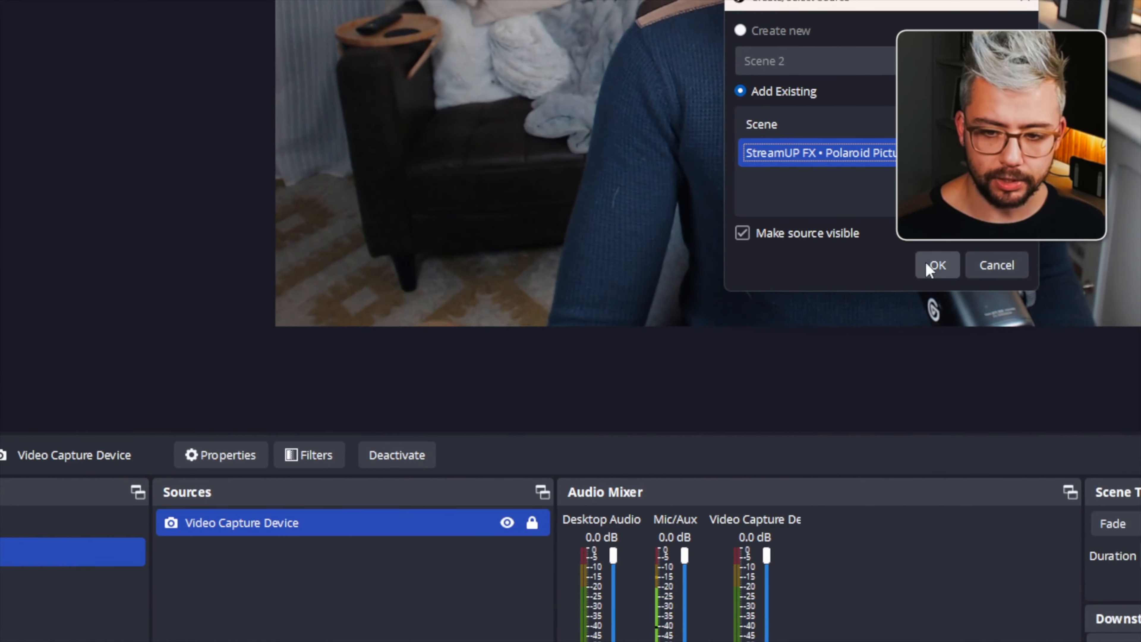
click(1056, 265)
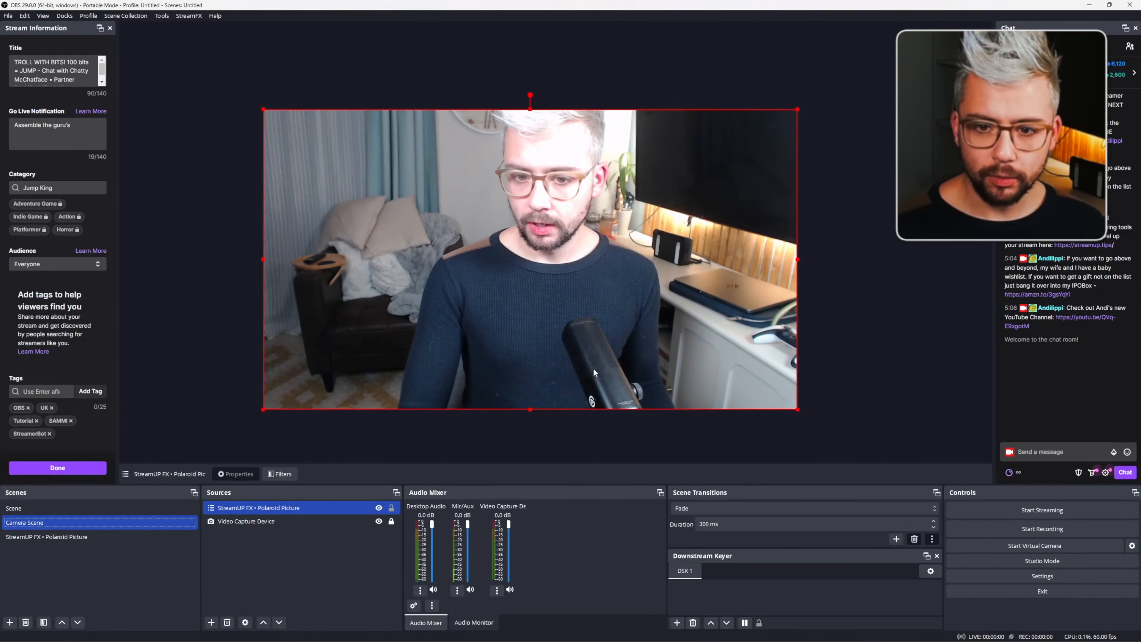
- Open the filters of the Polaroid Picture source in Camera Scene and review them
mouse_move(489, 153)
mouse_down()
mouse_move(421, 164)
mouse_move(393, 138)
mouse_move(586, 152)
mouse_move(486, 156)
mouse_move(487, 171)
mouse_move(486, 155)
mouse_up()
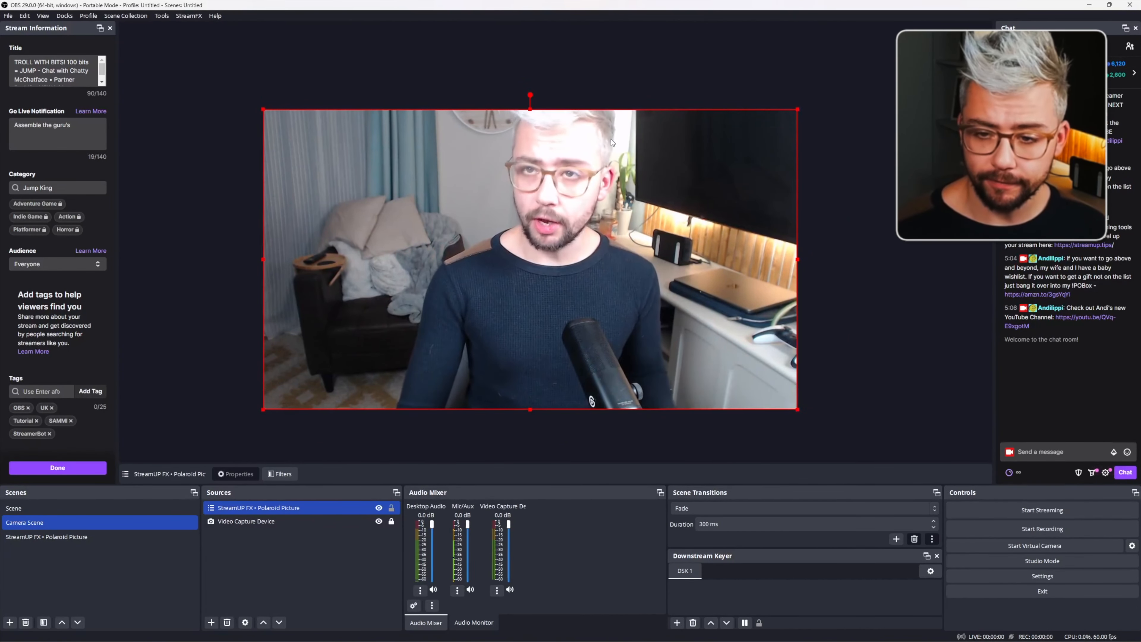
click(837, 195)
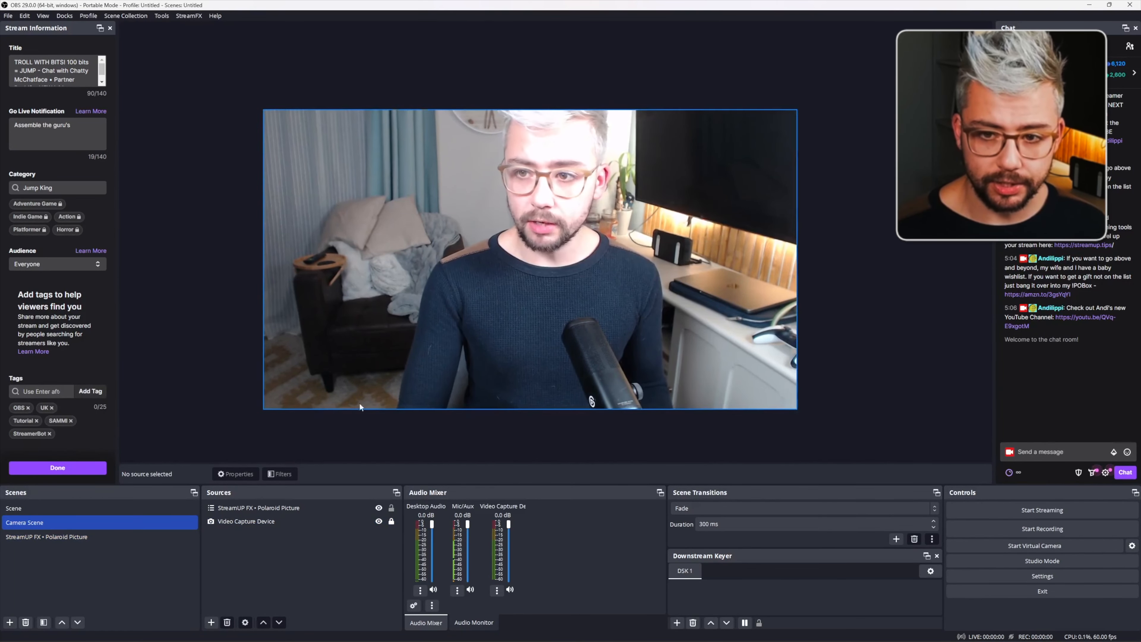
right_click(253, 507)
click(277, 488)
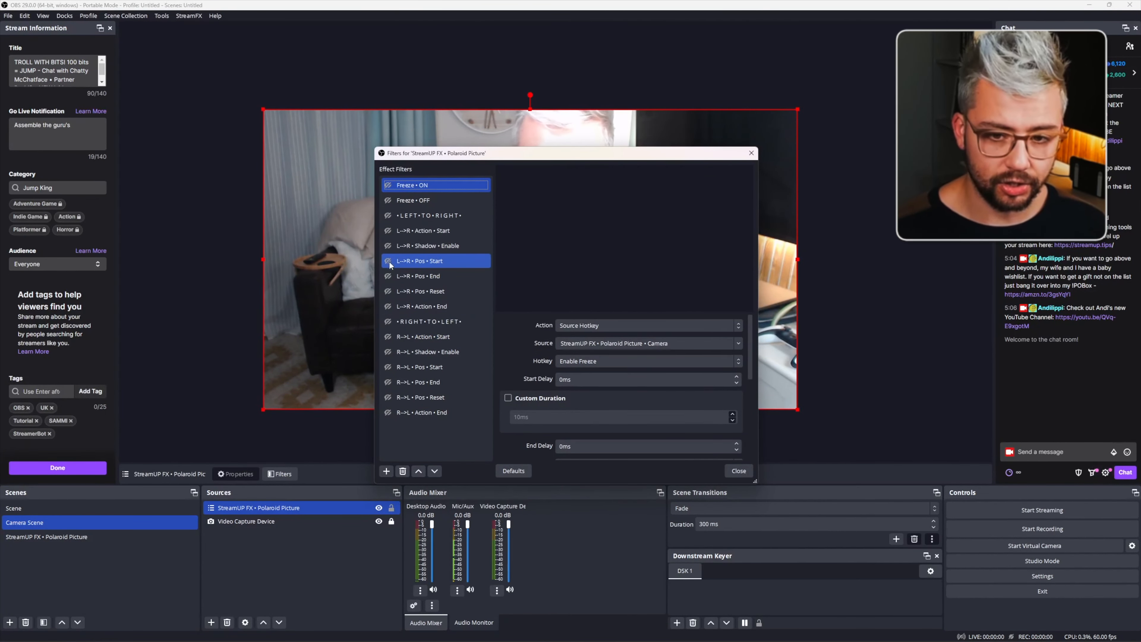
drag(522, 156, 491, 379)
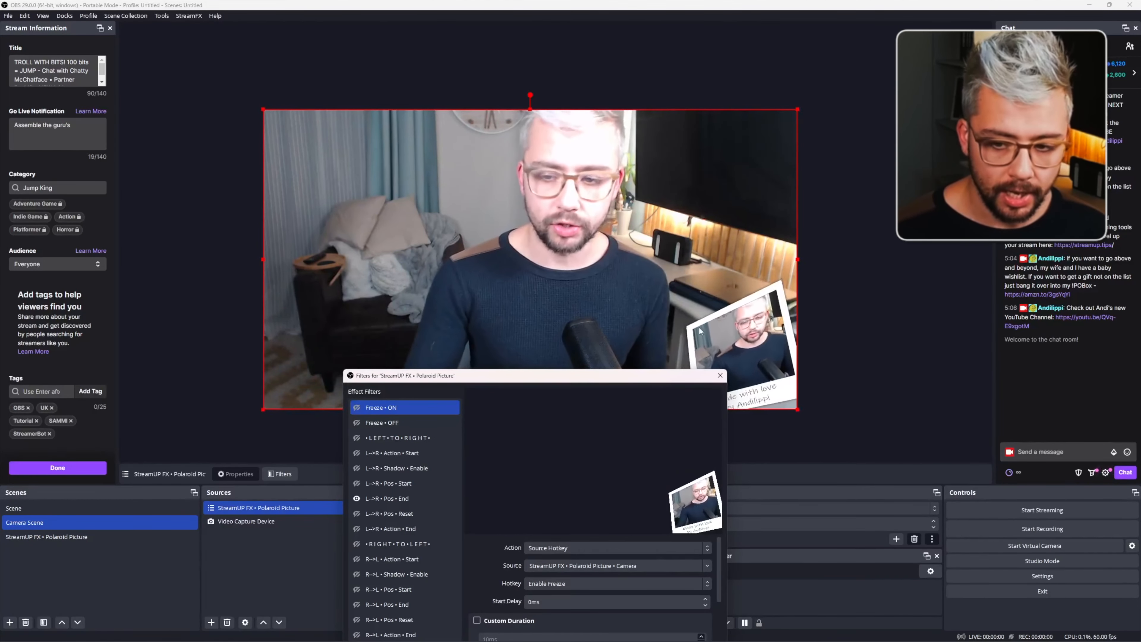
click(718, 380)
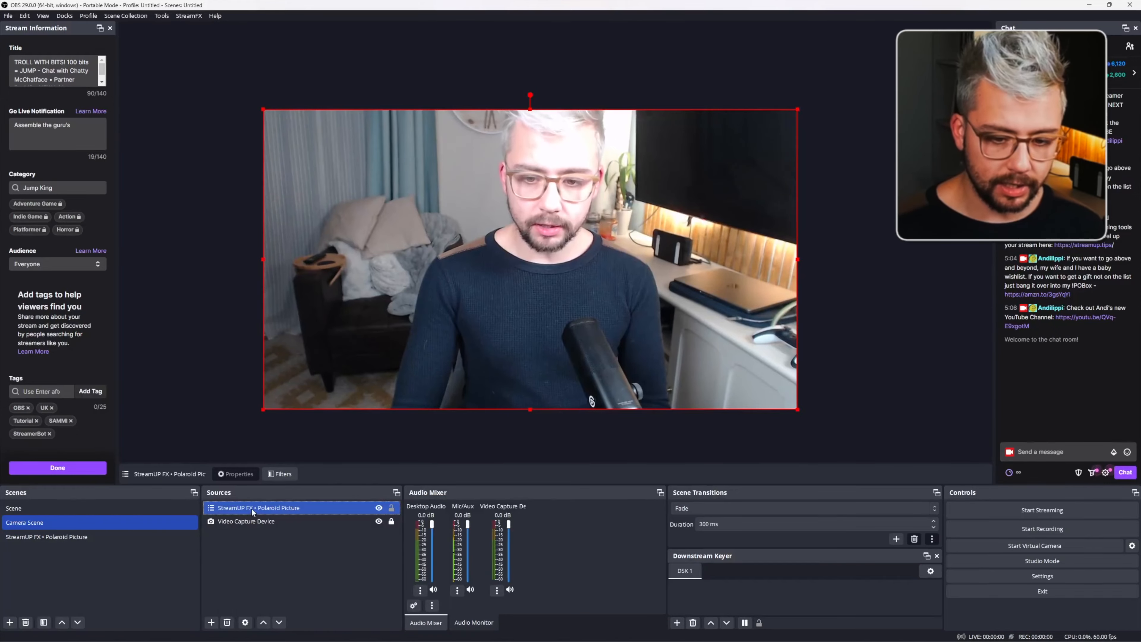
- Remove the Polaroid Picture scene source and add a Source Clone set to clone StreamUP FX • Polaroid Picture
click(227, 622)
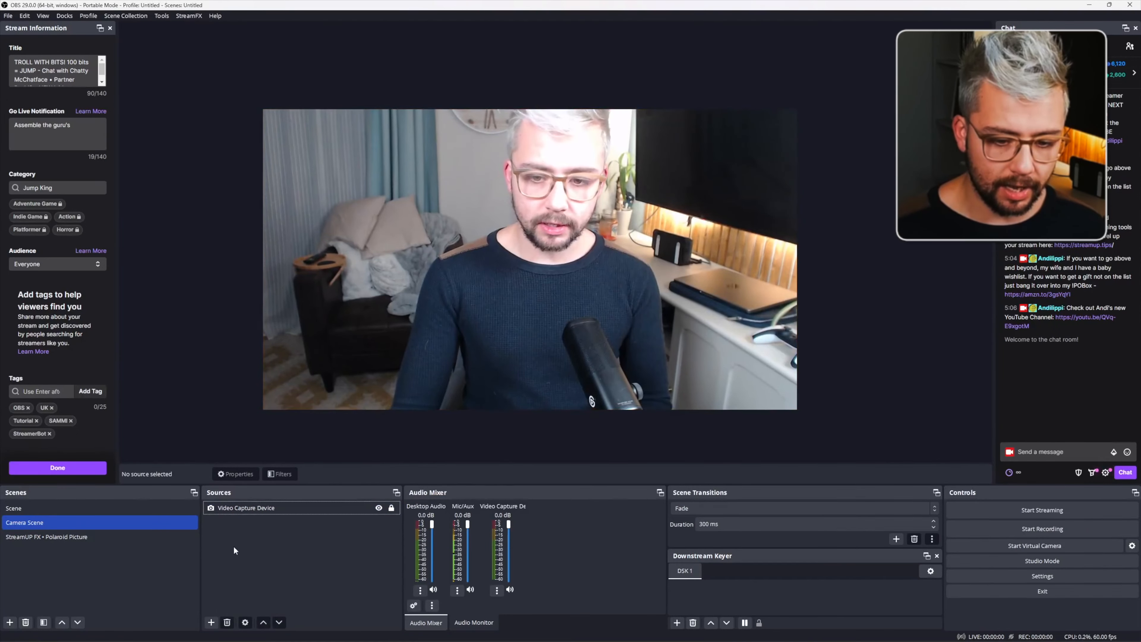
click(211, 622)
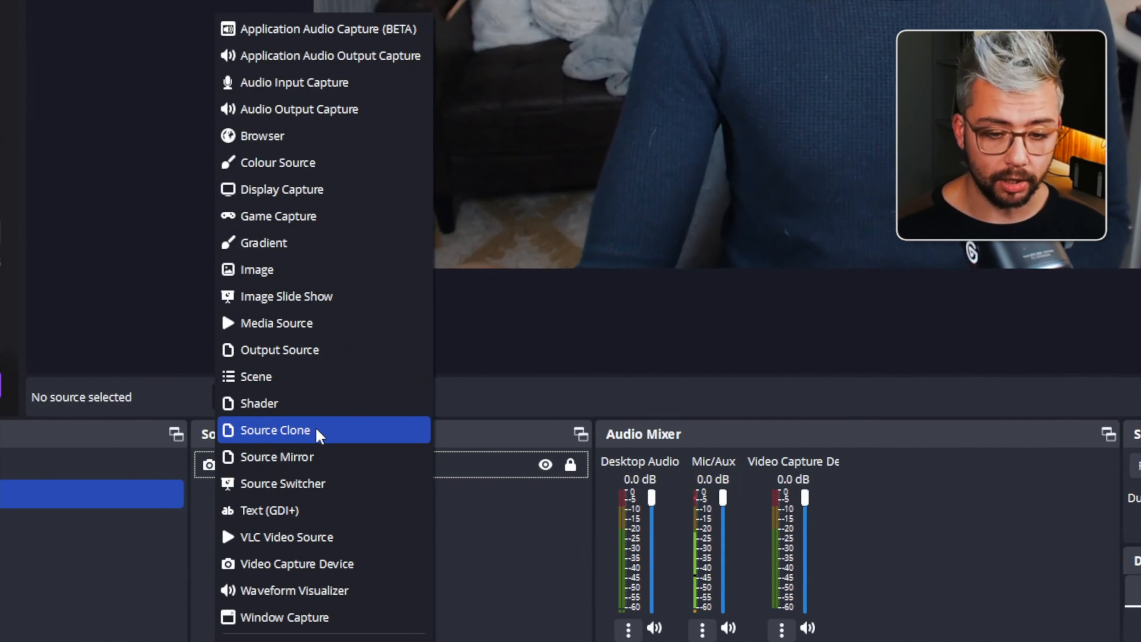
click(296, 431)
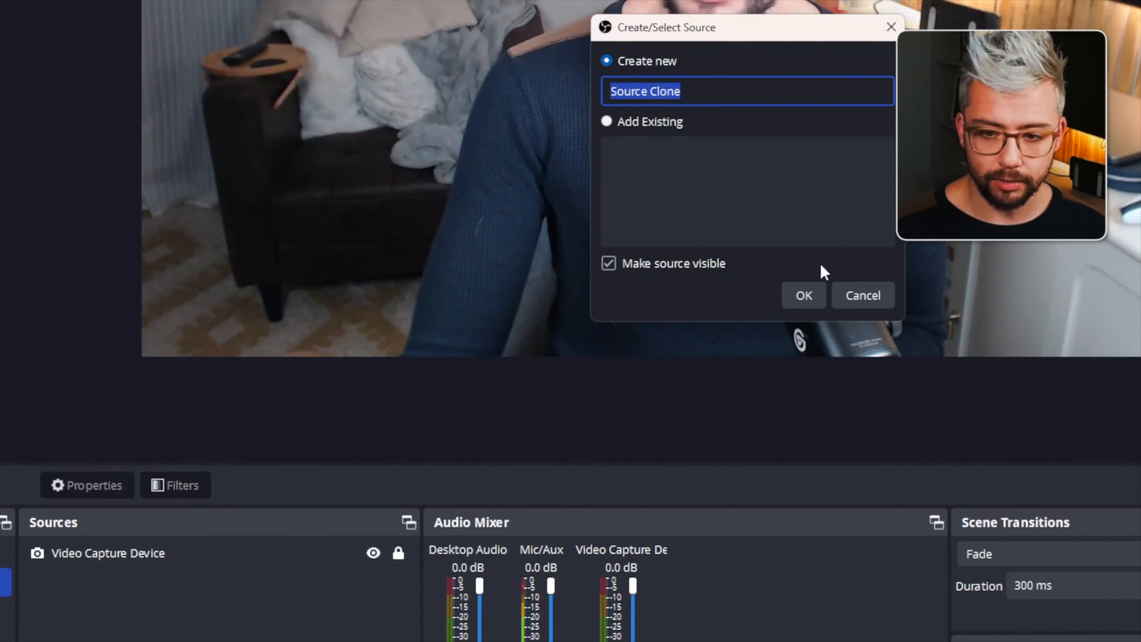
click(808, 291)
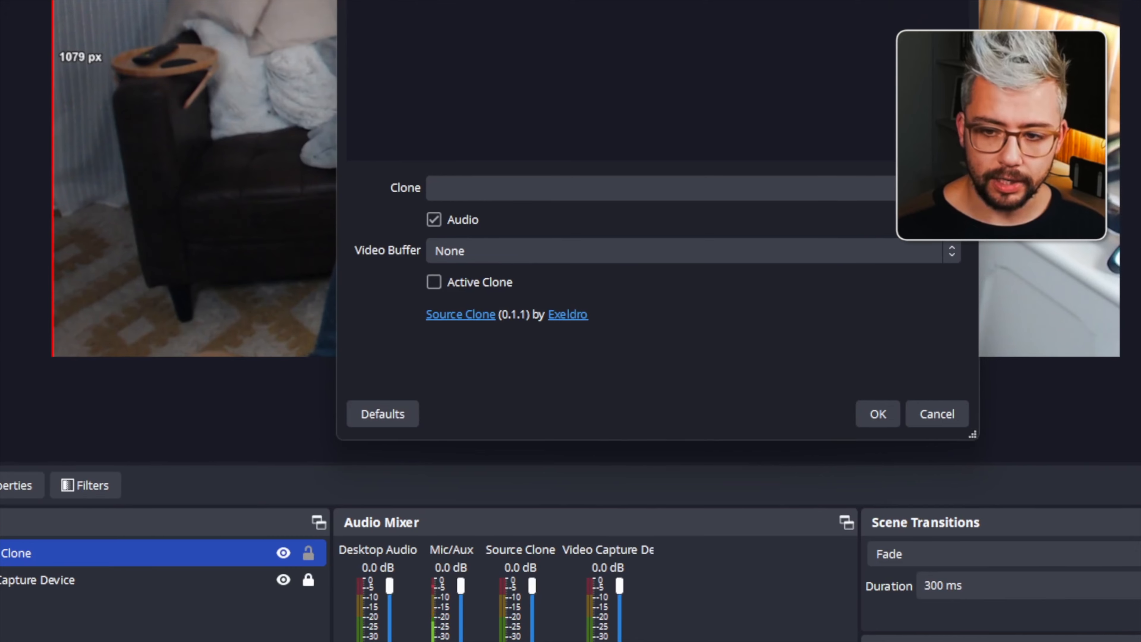
click(780, 187)
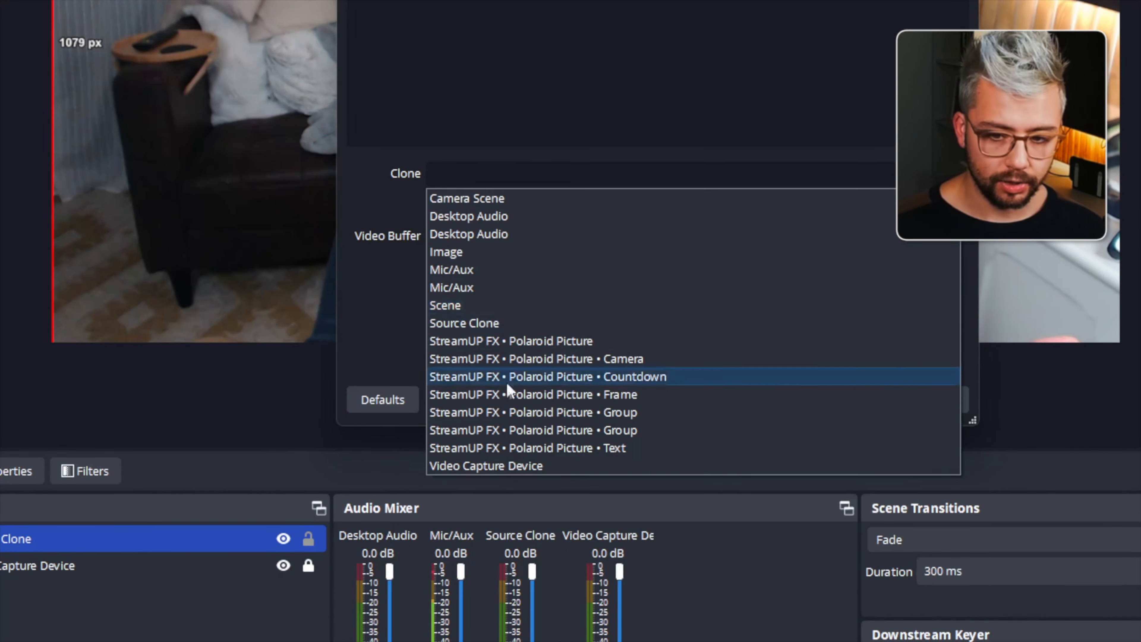
click(511, 342)
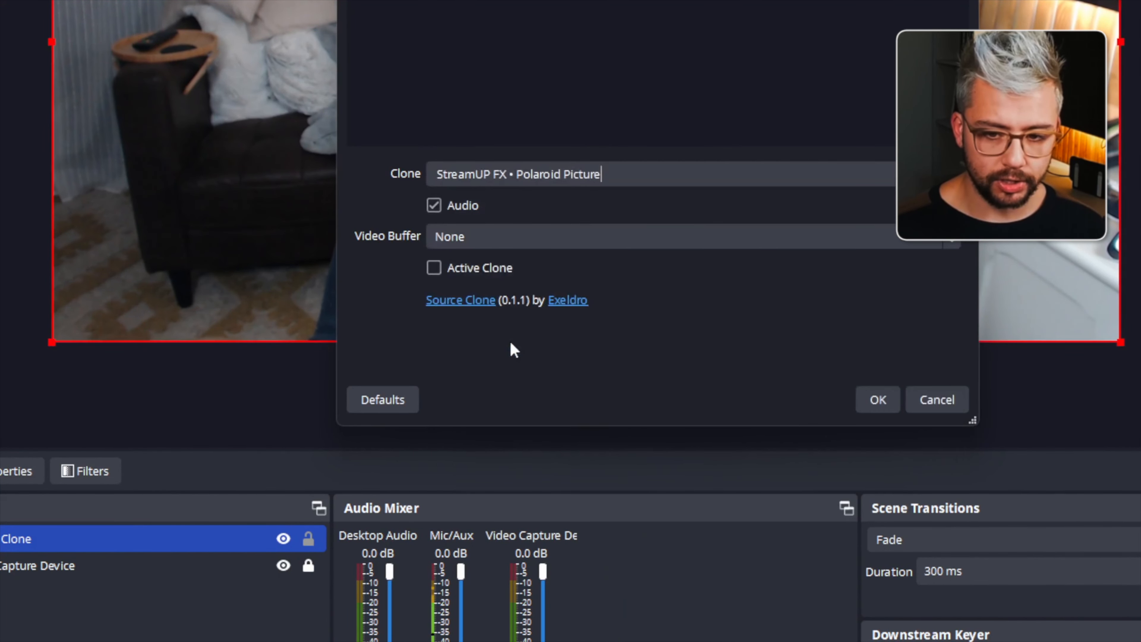
click(873, 394)
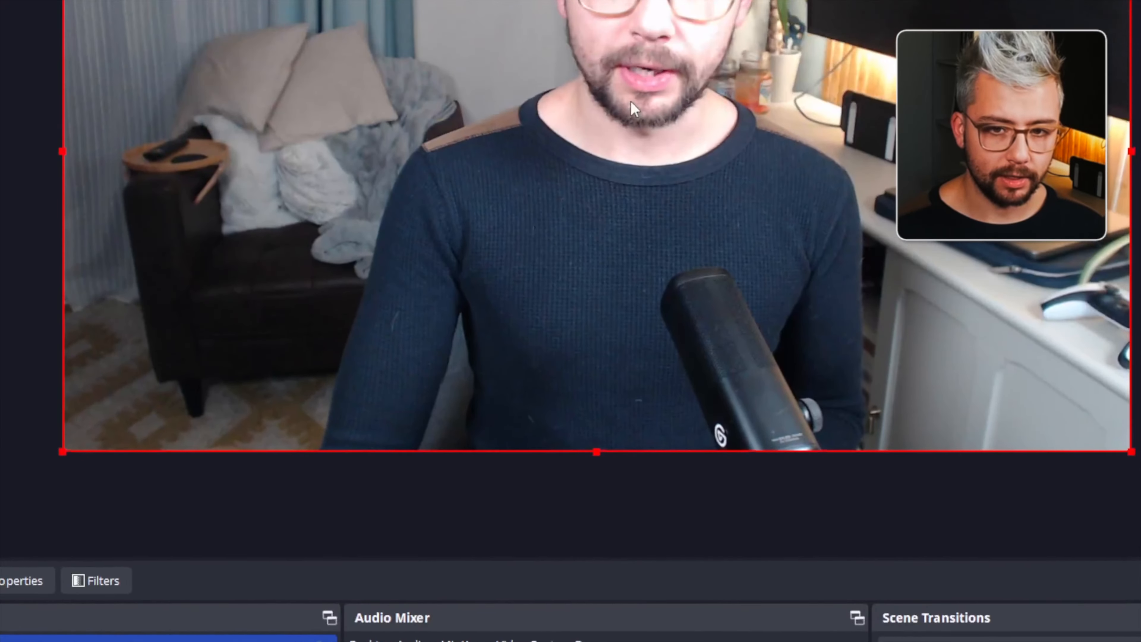
mouse_move(630, 101)
mouse_down()
mouse_move(669, 110)
mouse_move(639, 157)
mouse_move(616, 166)
mouse_up()
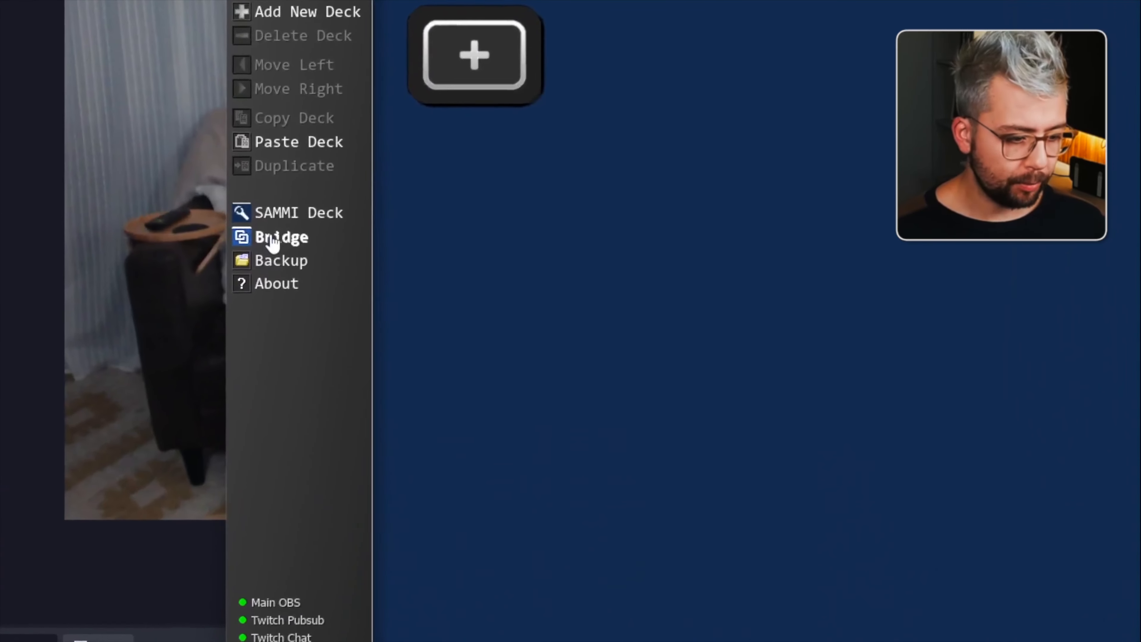
- Install the SAMMI extension StreamUP Effects - Polaroid Picture from the v1.0.2 › 3 - BOT INSTALL › SAMMI folder
click(273, 239)
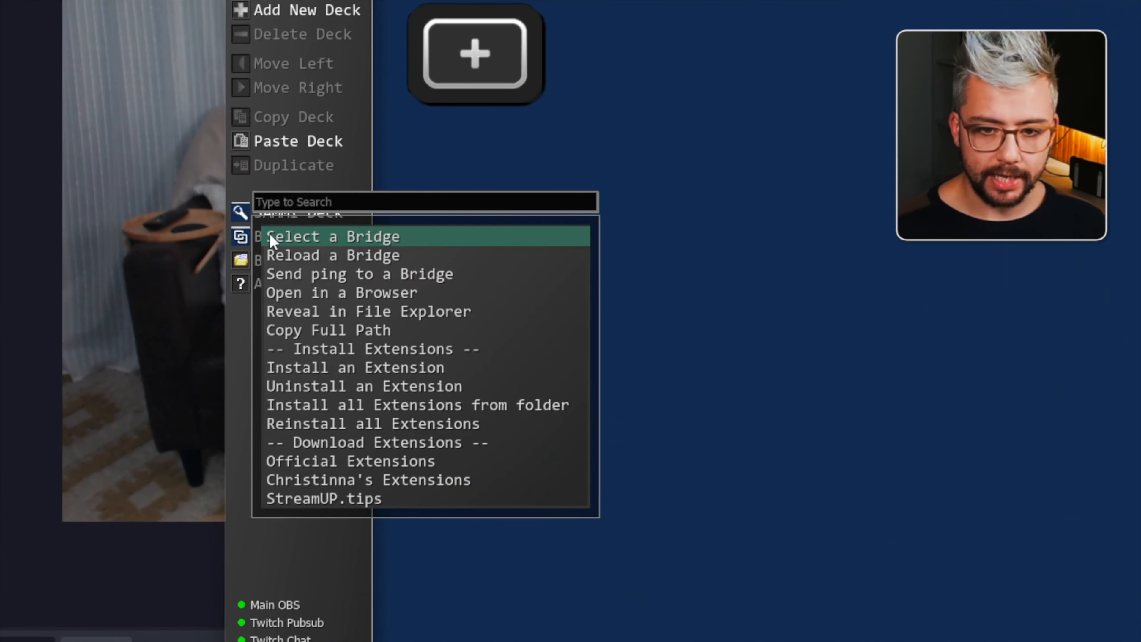
click(357, 367)
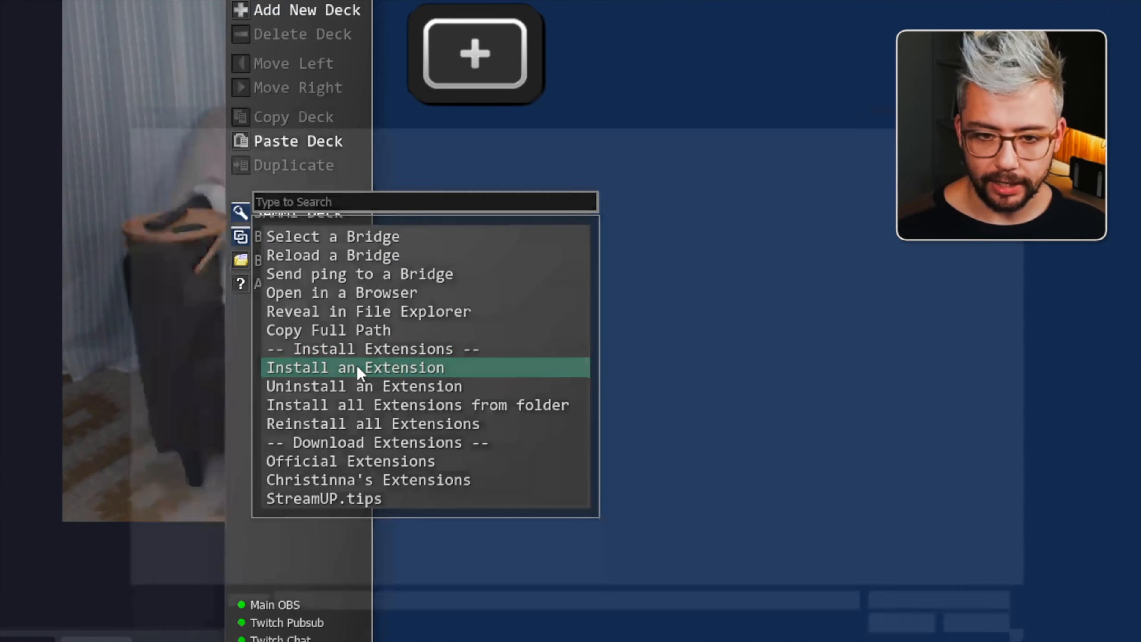
click(366, 111)
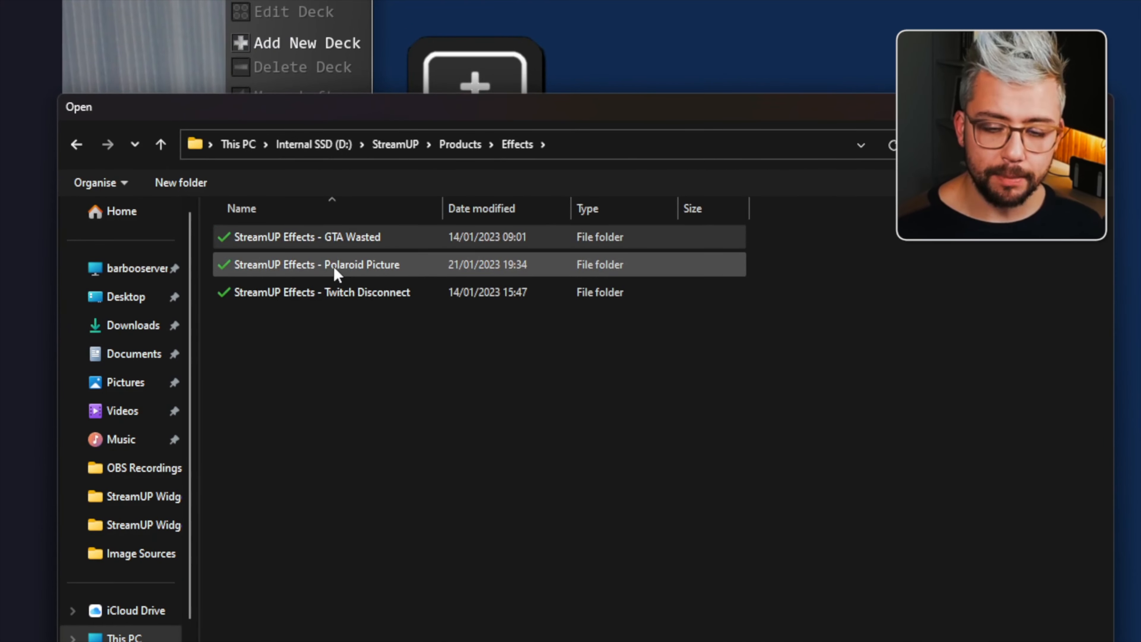
double_click(337, 269)
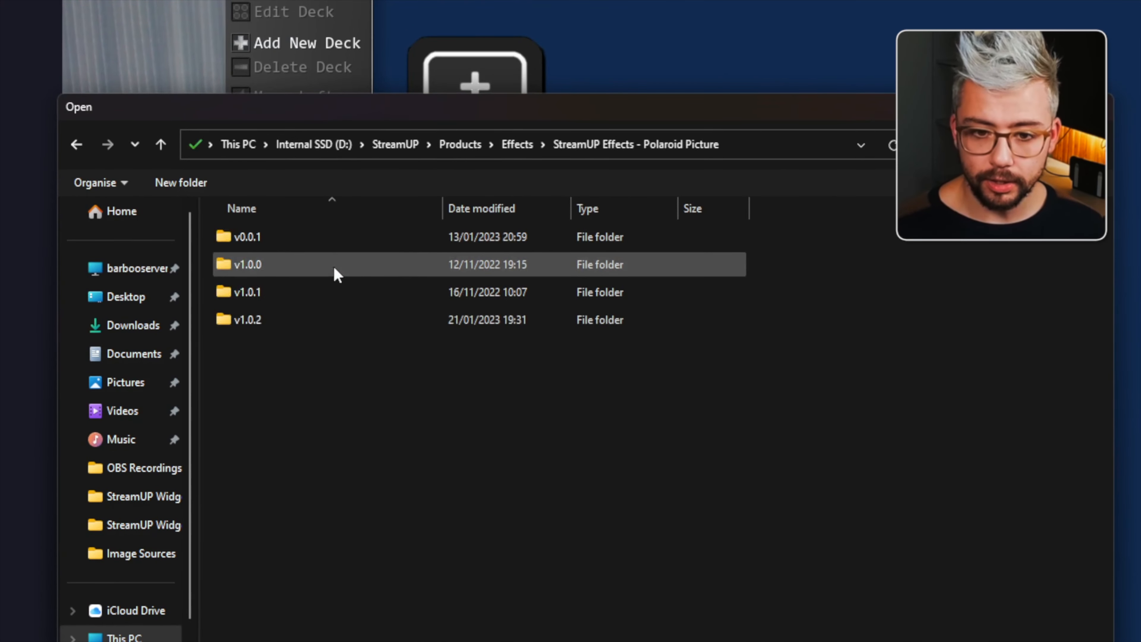
double_click(254, 323)
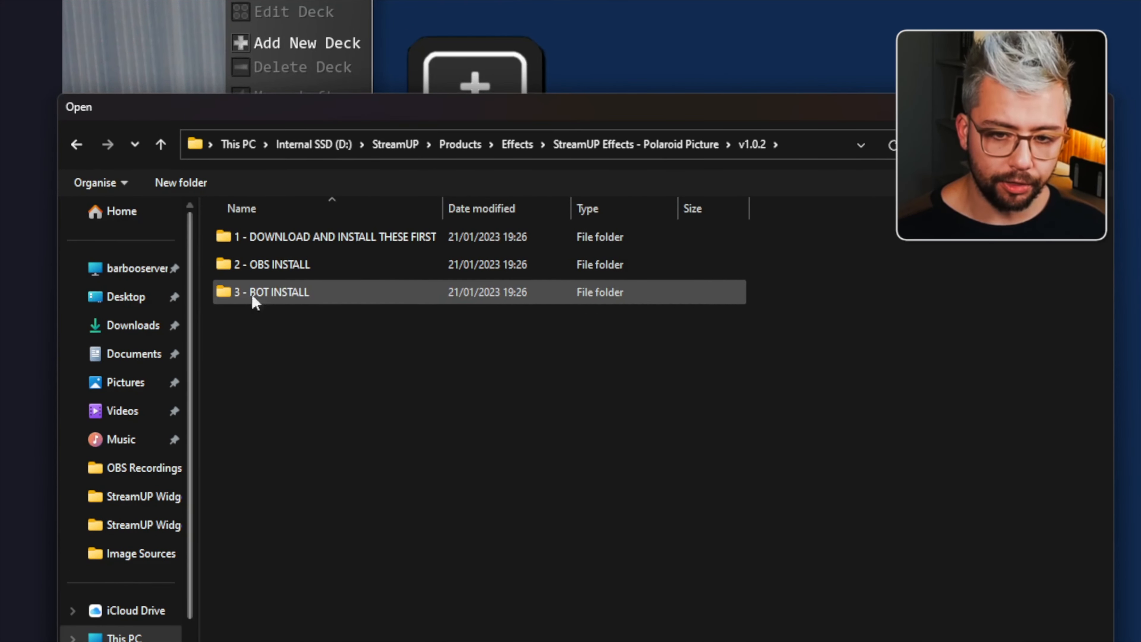
click(272, 292)
double_click(272, 293)
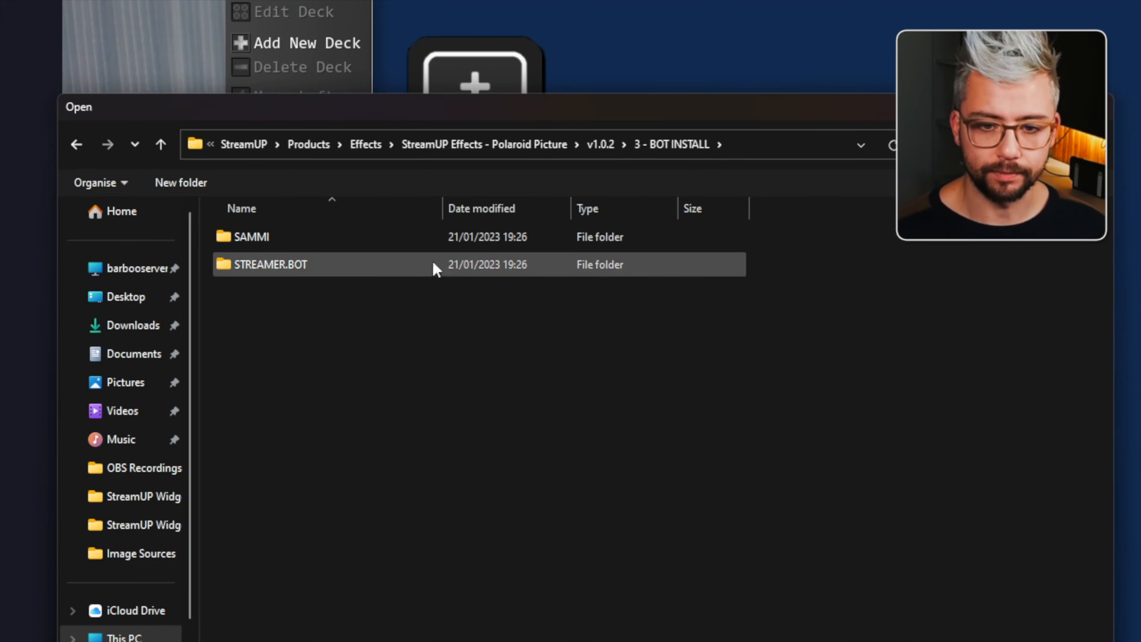
double_click(247, 237)
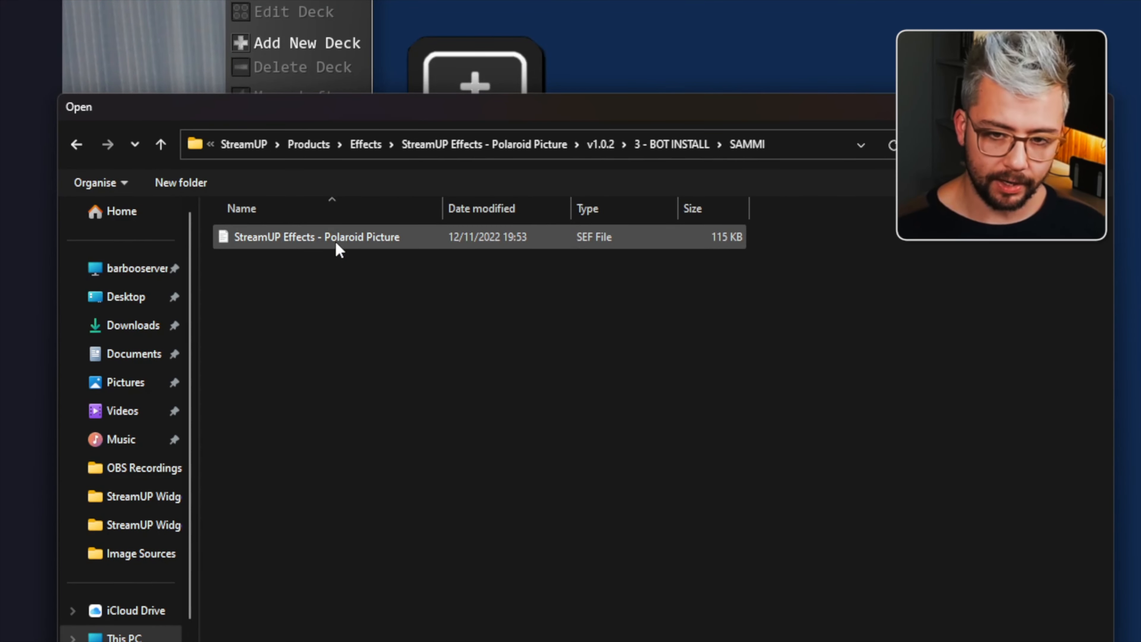
double_click(336, 245)
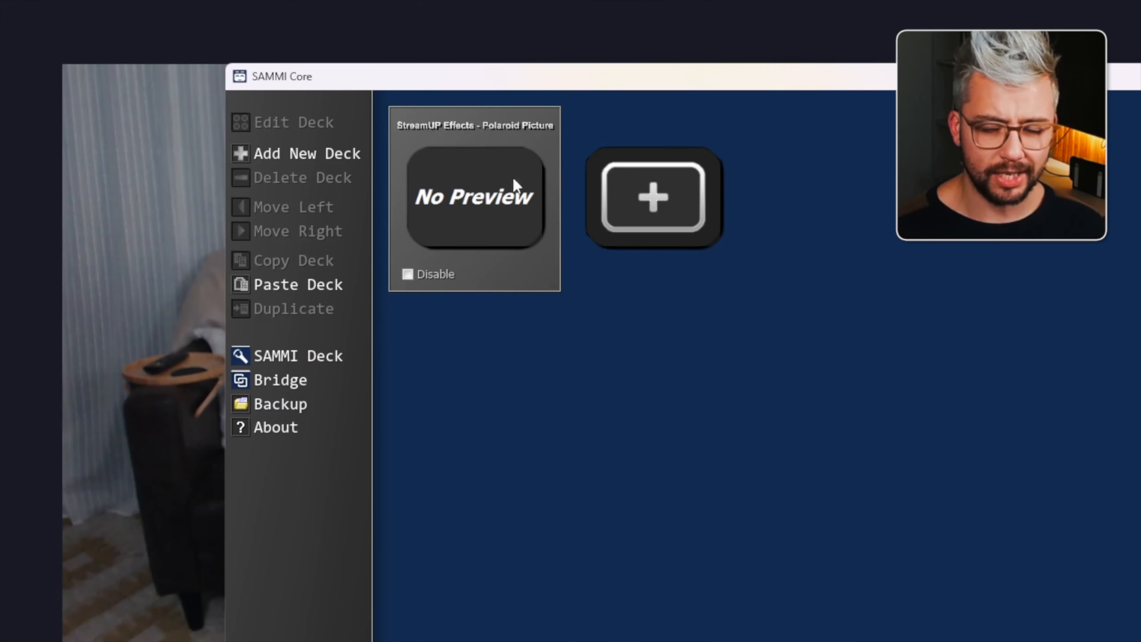
- Open the Polaroid Picture deck and set the Main Button's Twitch channel points trigger to the Take A Photo! reward
double_click(483, 186)
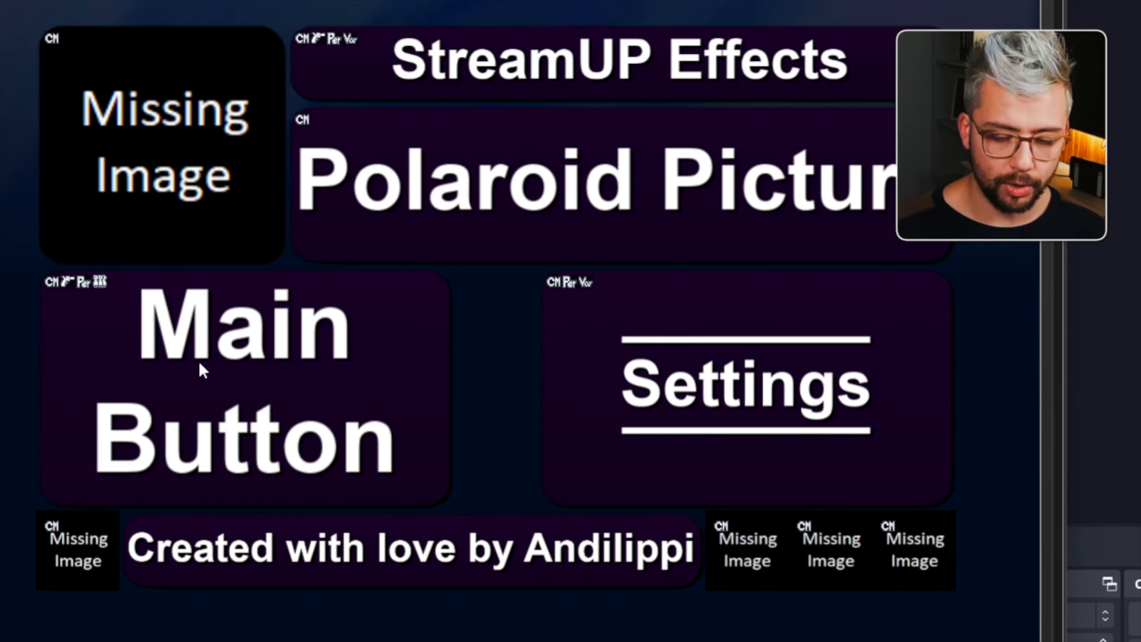
right_click(210, 341)
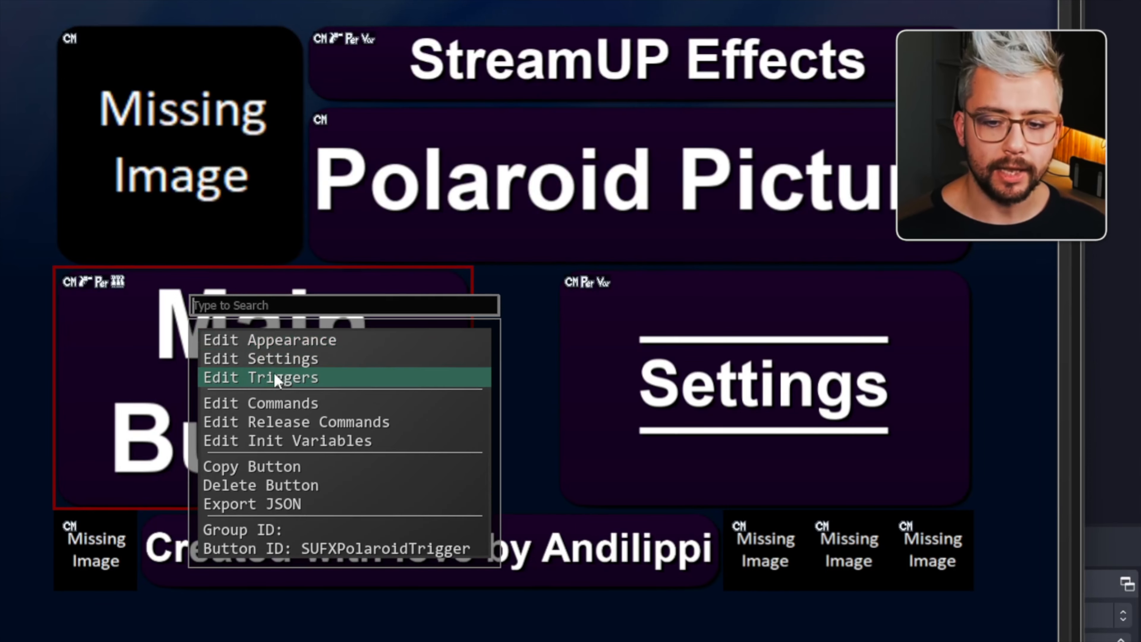
click(264, 377)
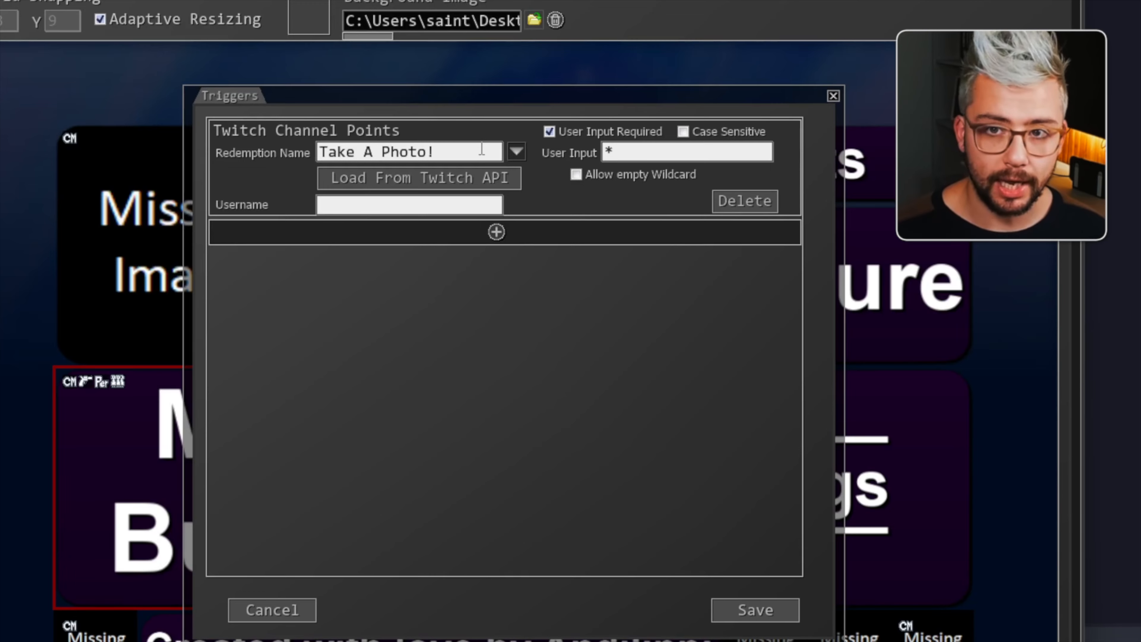
click(517, 152)
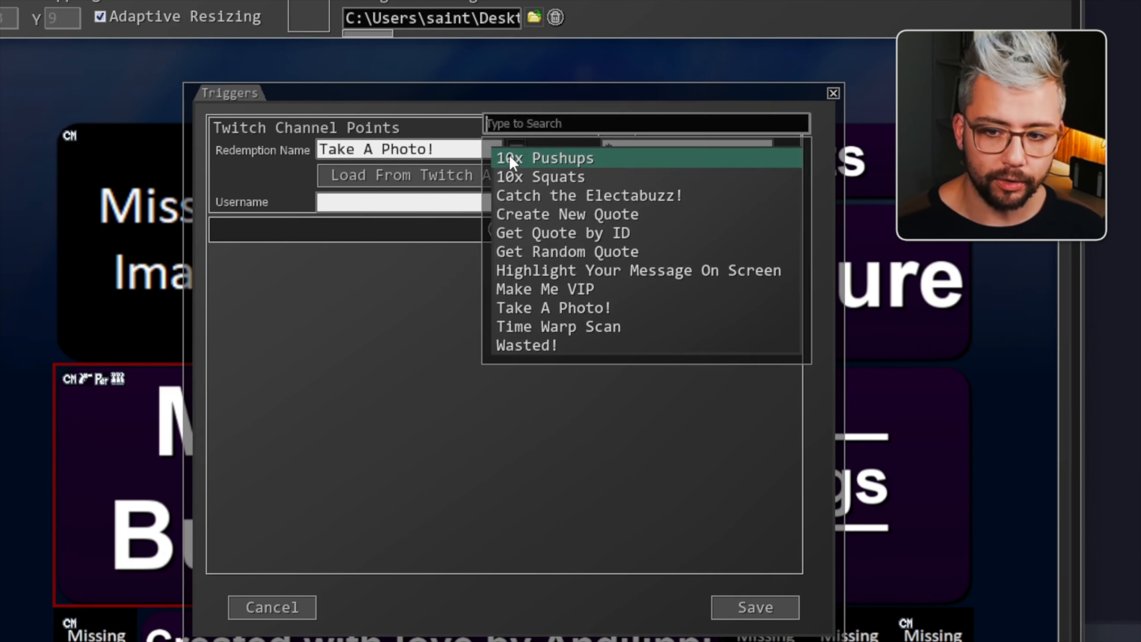
click(539, 310)
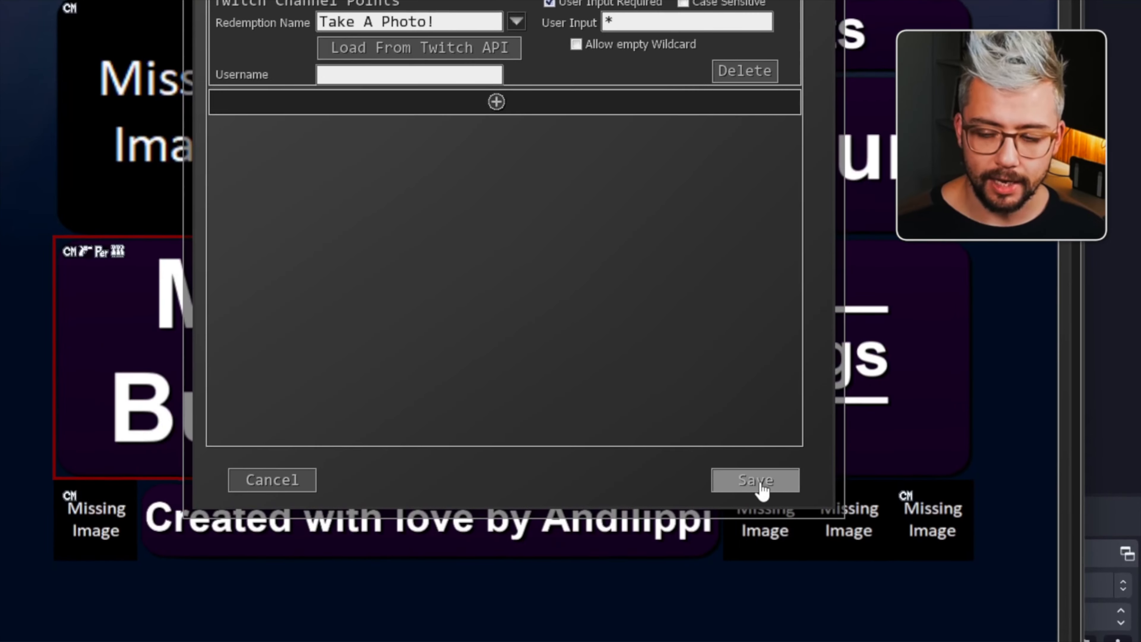
click(754, 596)
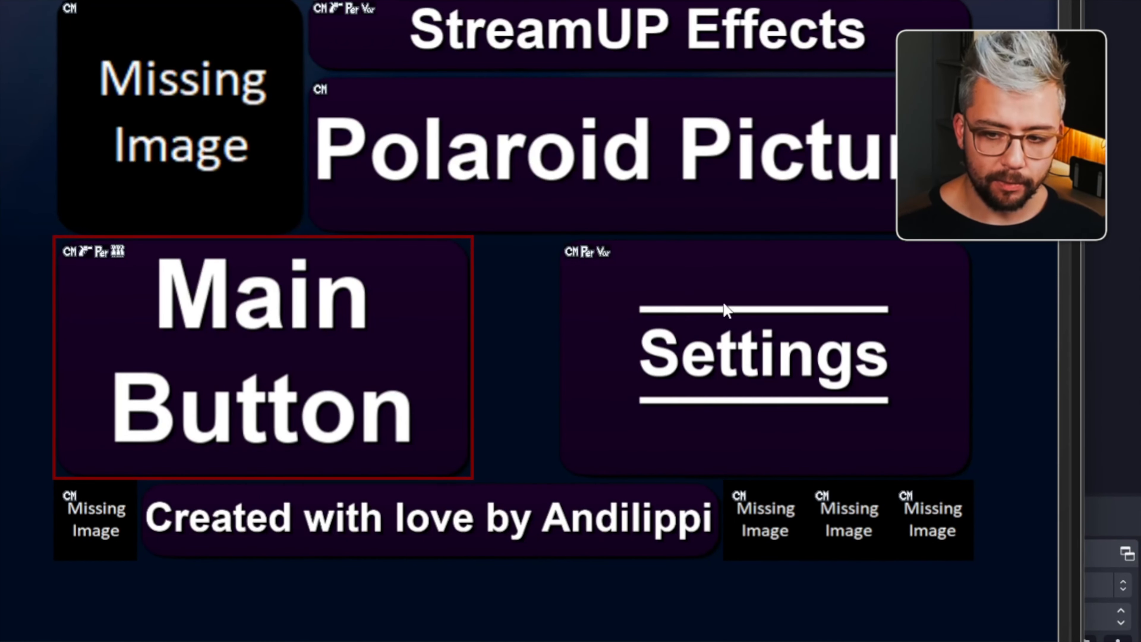
- Open the Settings button's init variables and save them
right_click(664, 302)
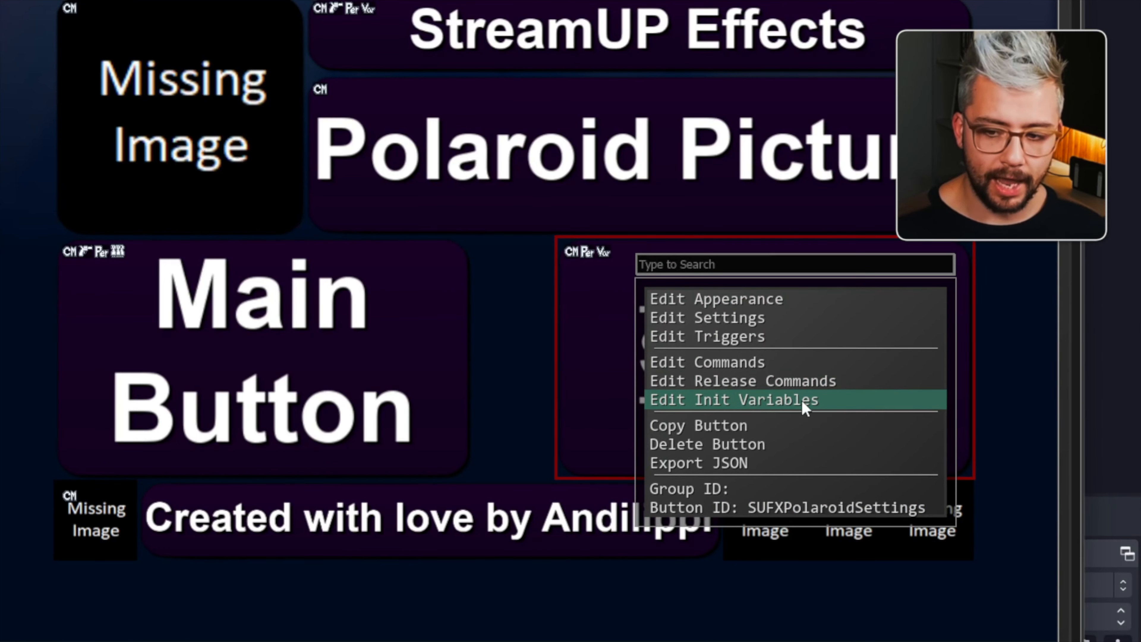
click(764, 409)
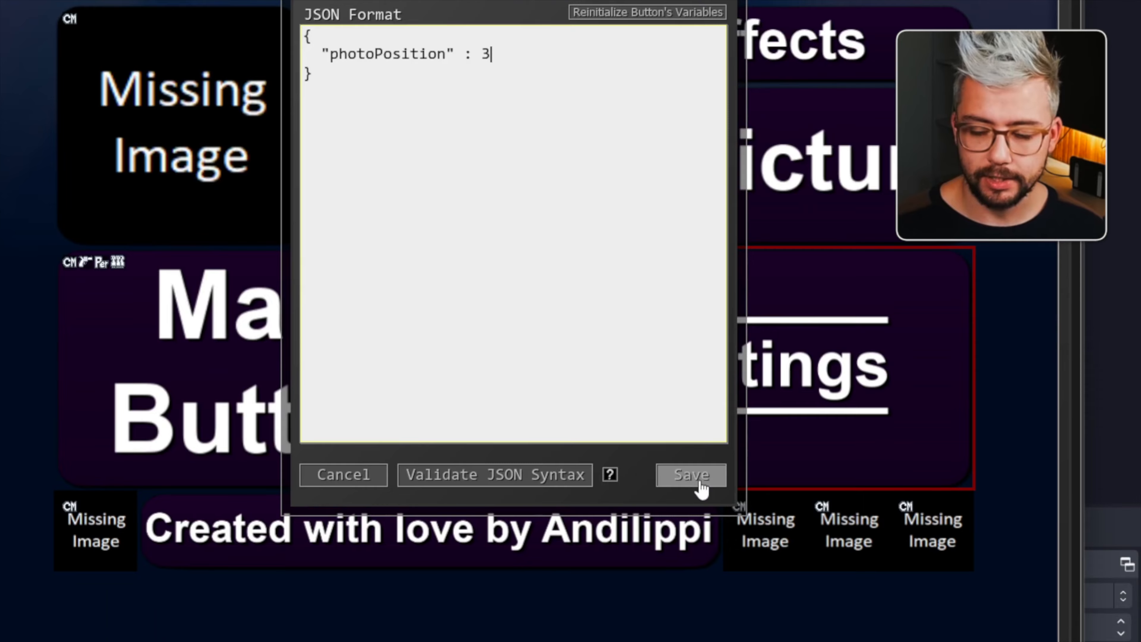
click(701, 618)
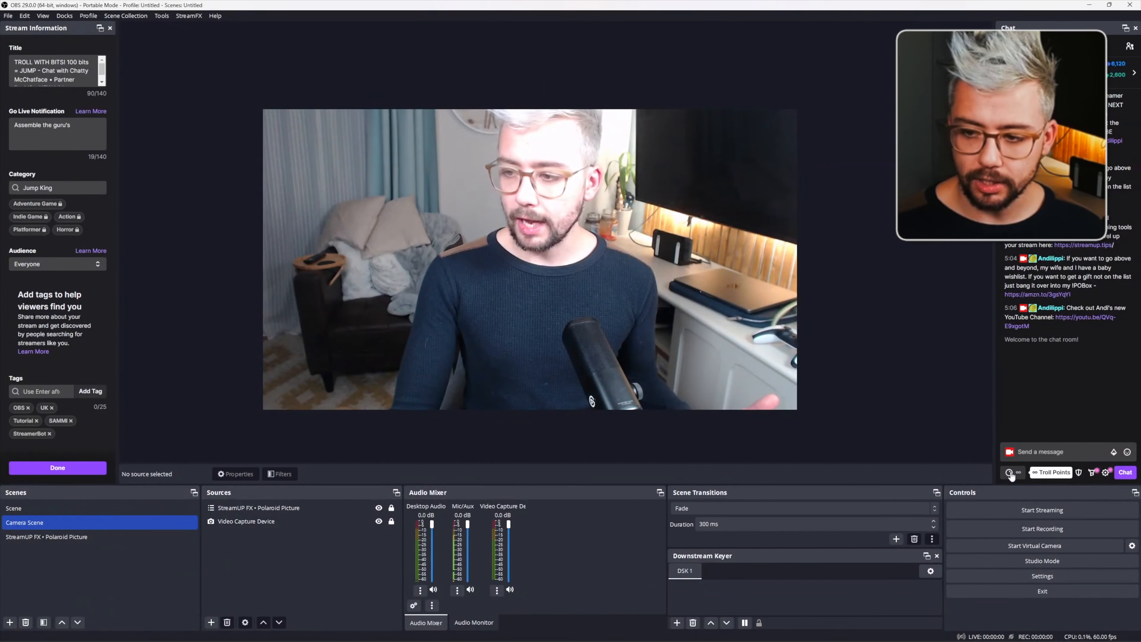
- Redeem the Take A Photo! channel point reward in chat with the message "this is a photo"
click(1010, 473)
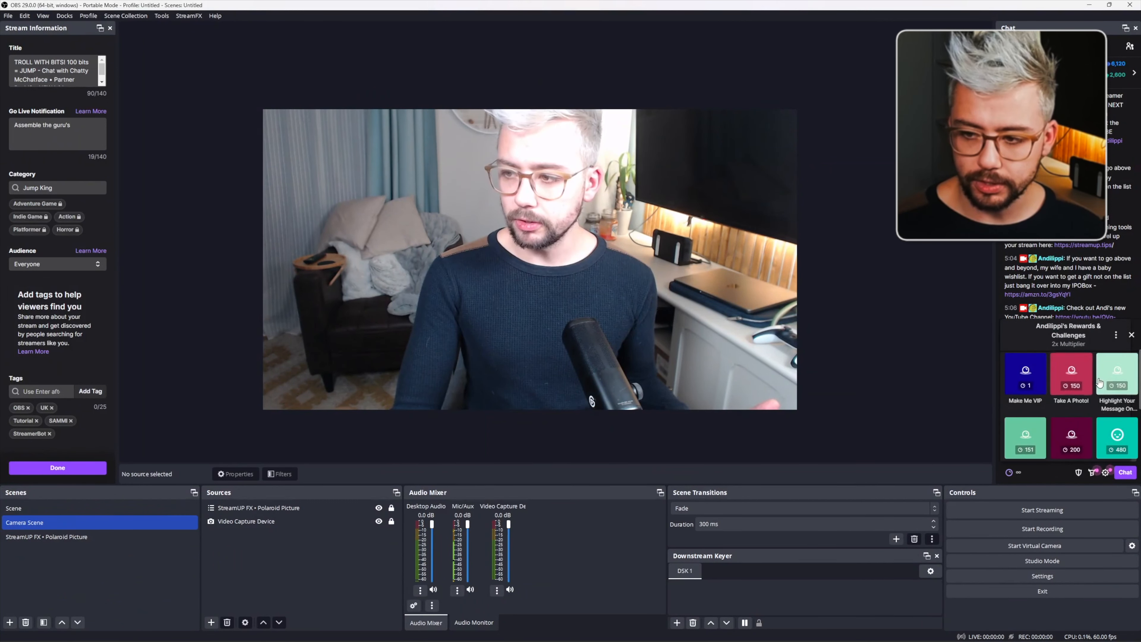
click(1069, 382)
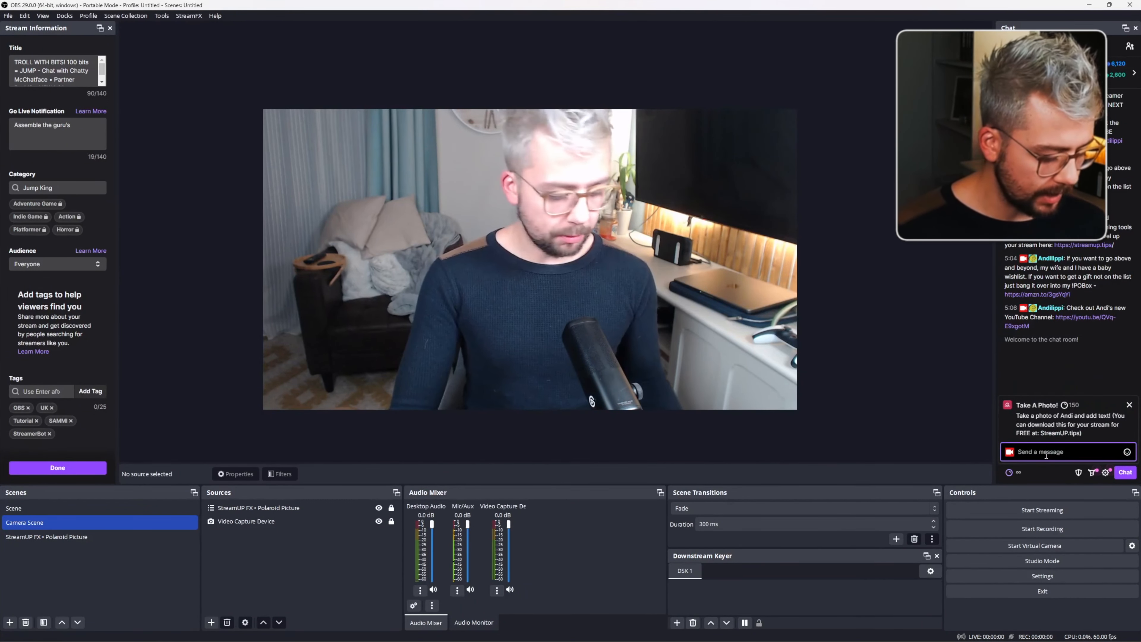
text(this)
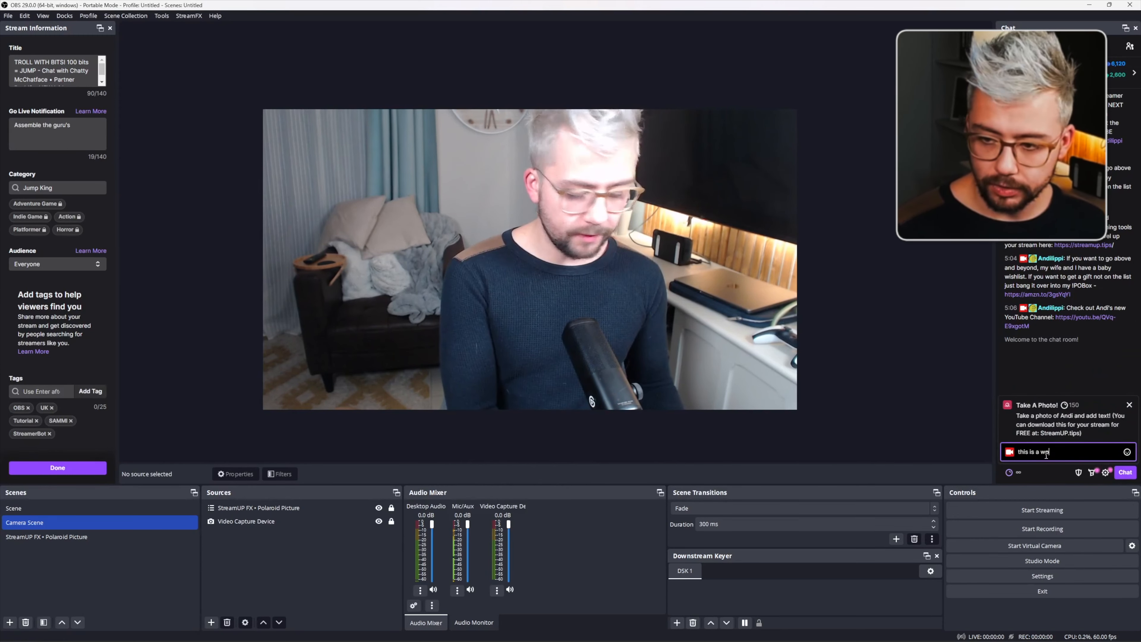
text( is a wp)
key(BackSpace)
text(photo)
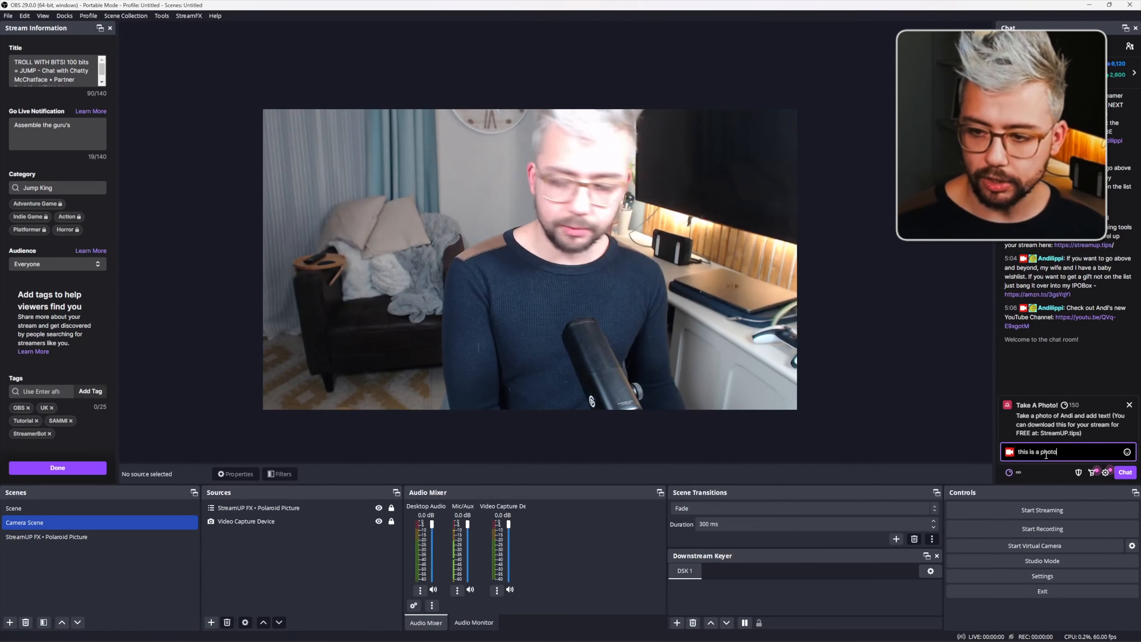
click(1122, 472)
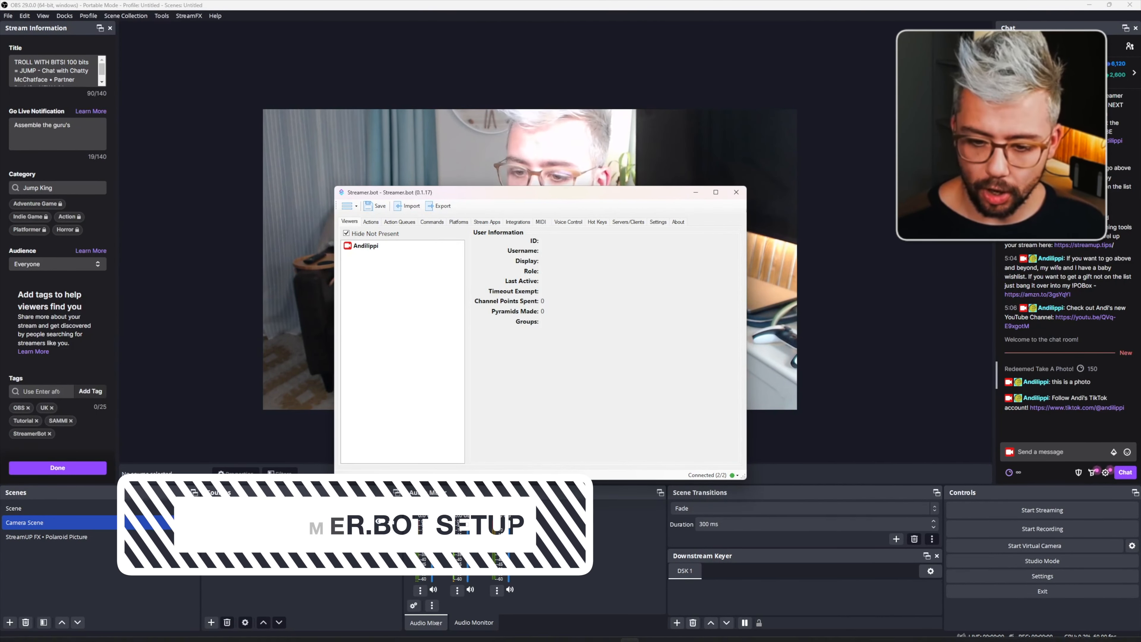
- Open the 3 - BOT INSTALL › STREAMER.BOT folder and Streamer.bot's Import Actions dialog, dragging the .sb file into the import string
click(571, 631)
click(613, 593)
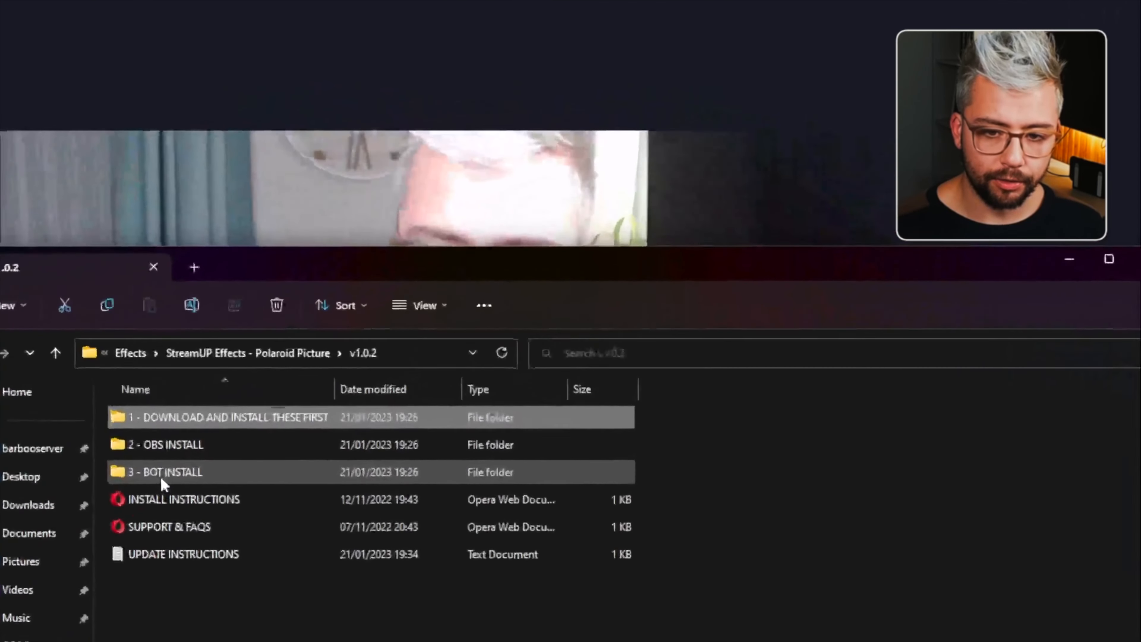
double_click(162, 472)
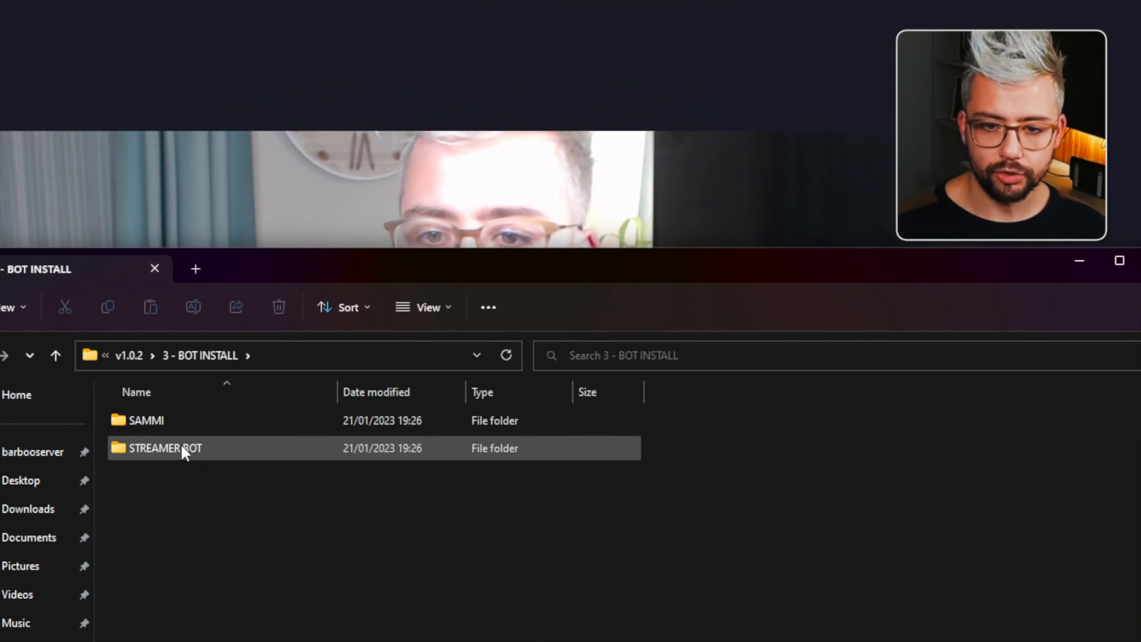
double_click(184, 447)
drag(267, 273, 507, 275)
drag(166, 296, 146, 329)
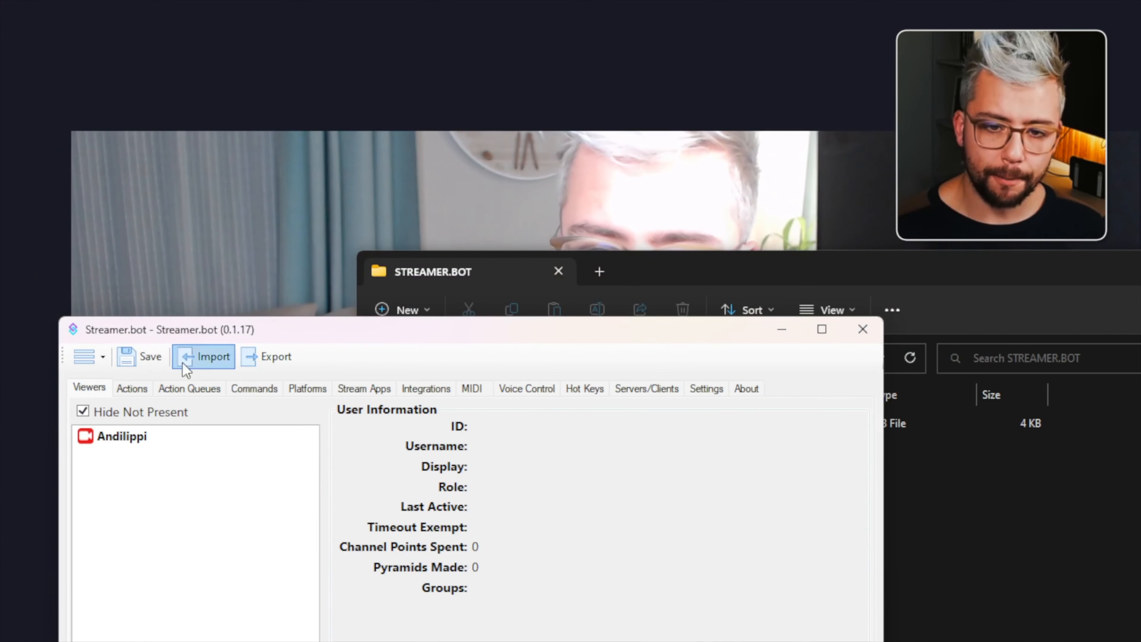
click(208, 350)
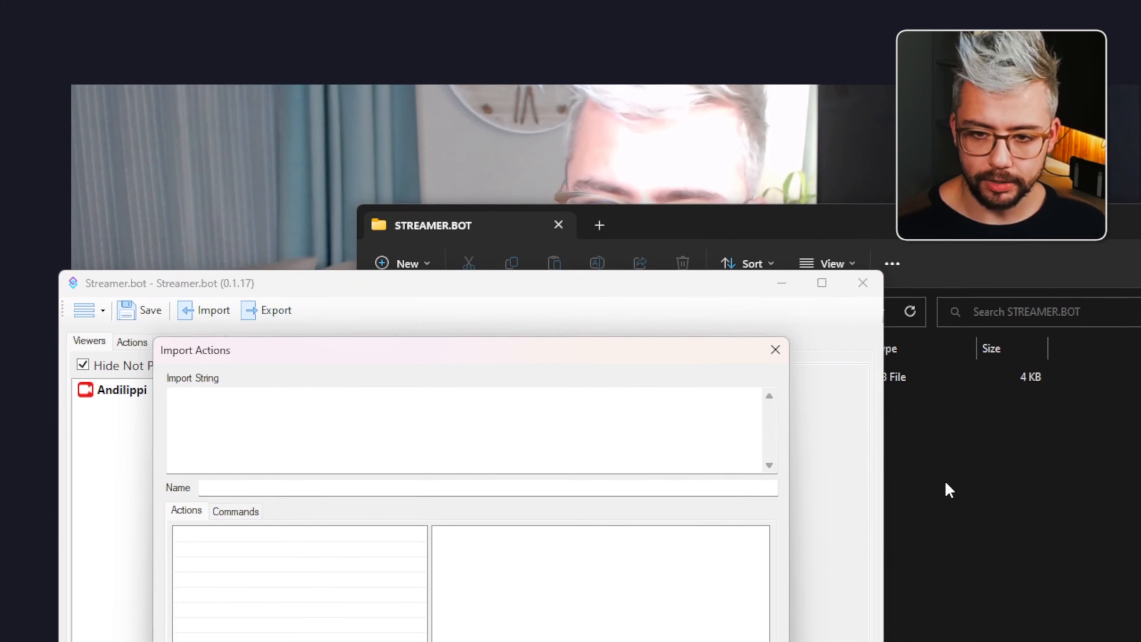
click(945, 499)
drag(706, 381, 222, 445)
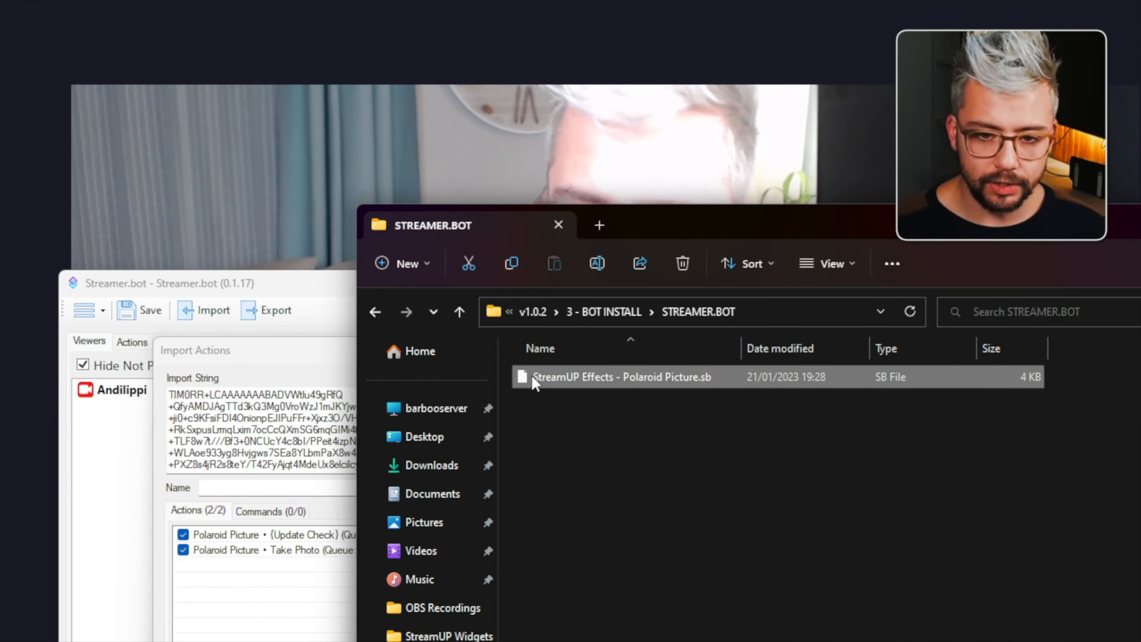
- Open StreamUP Effects - Polaroid Picture.sb in Notepad and copy all of its text
double_click(579, 378)
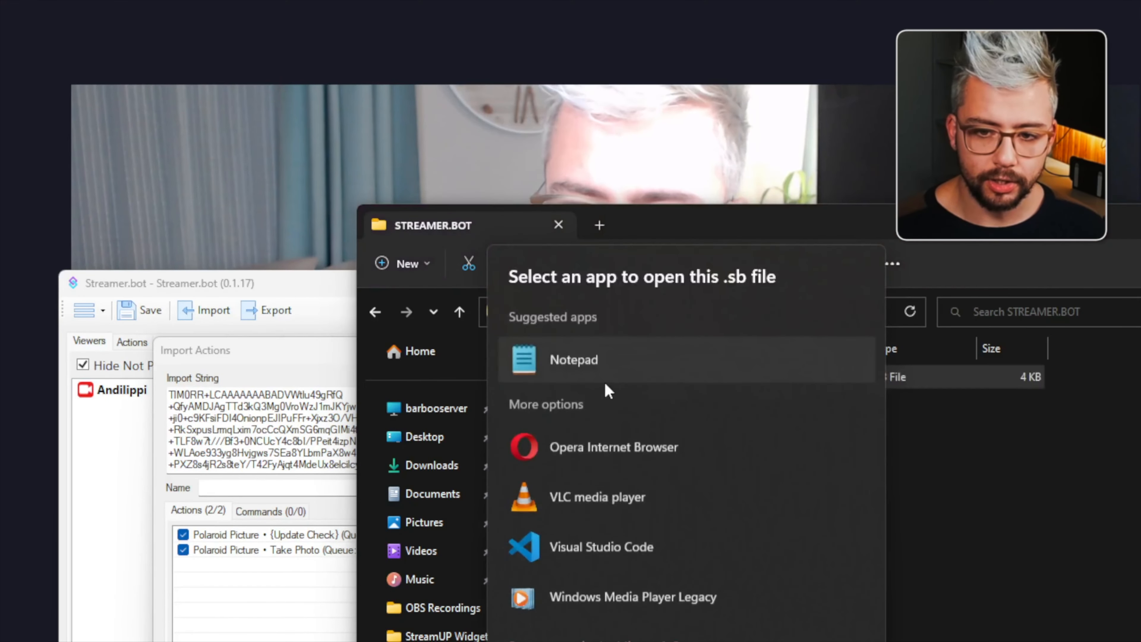
double_click(539, 361)
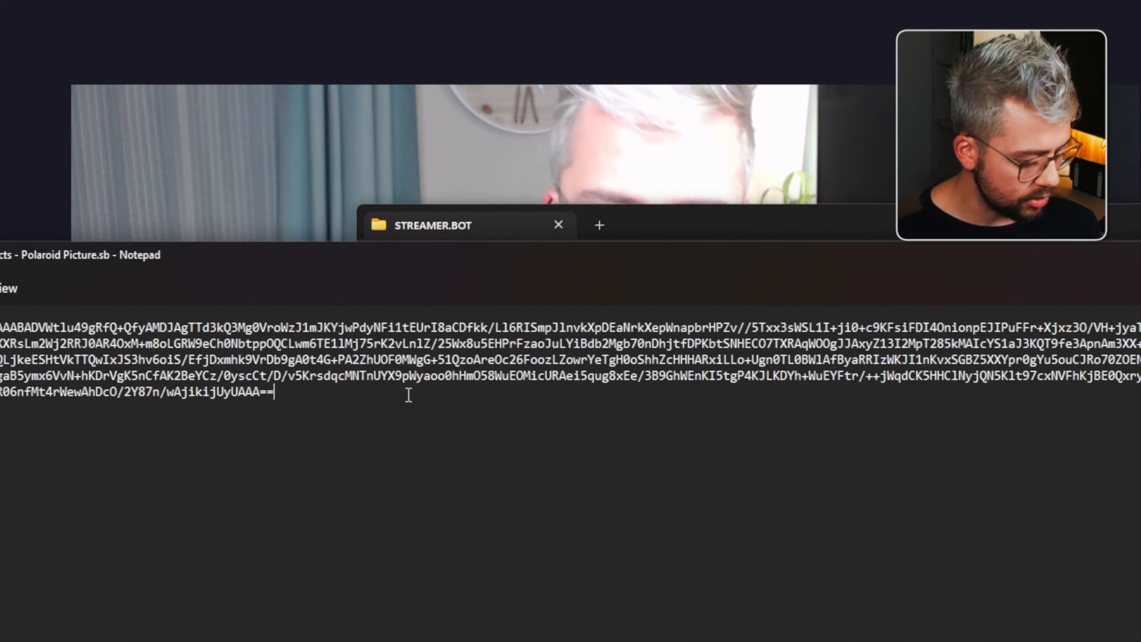
key(ctrl+a)
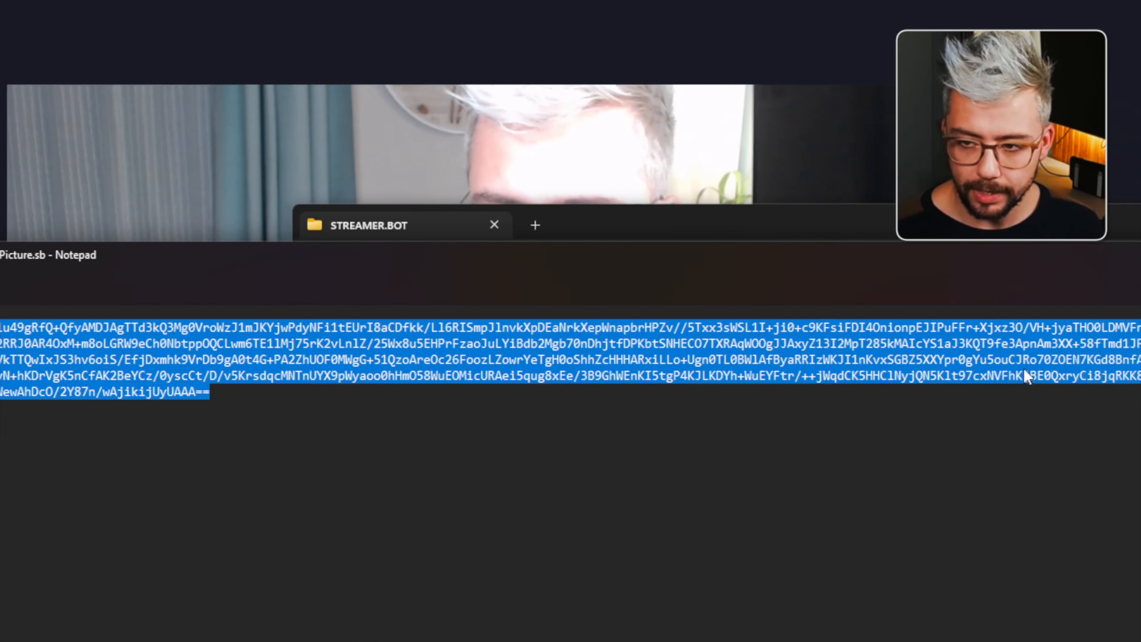
click(953, 256)
- Replace the import string with the copied text and import the Polaroid Picture actions
double_click(194, 404)
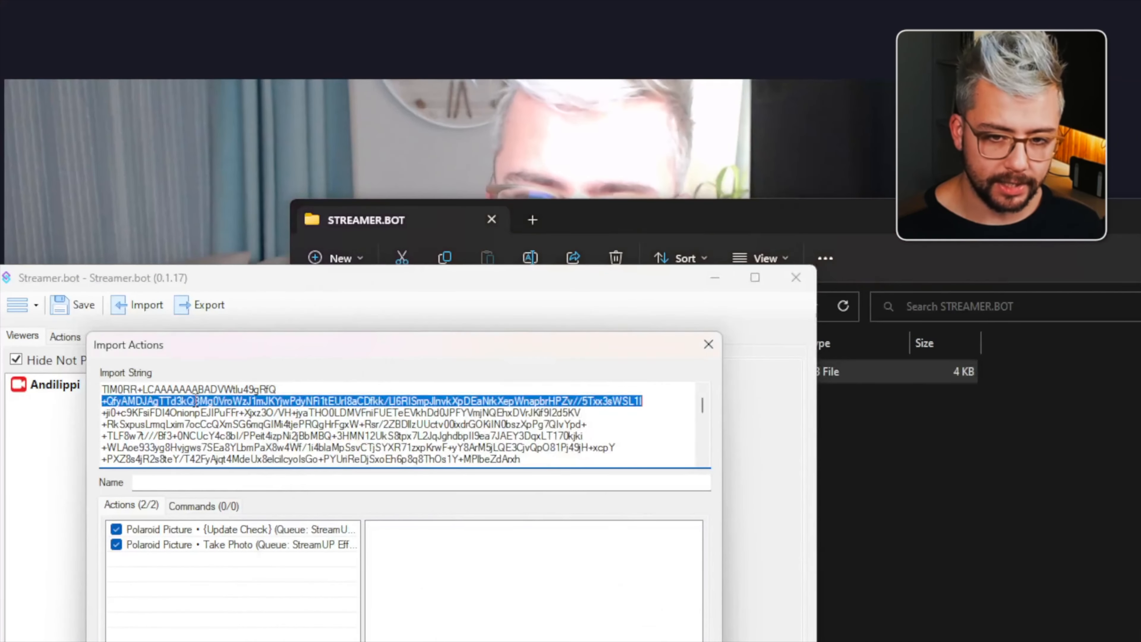
click(194, 408)
key(ctrl+a)
key(ctrl+v)
key(Tab)
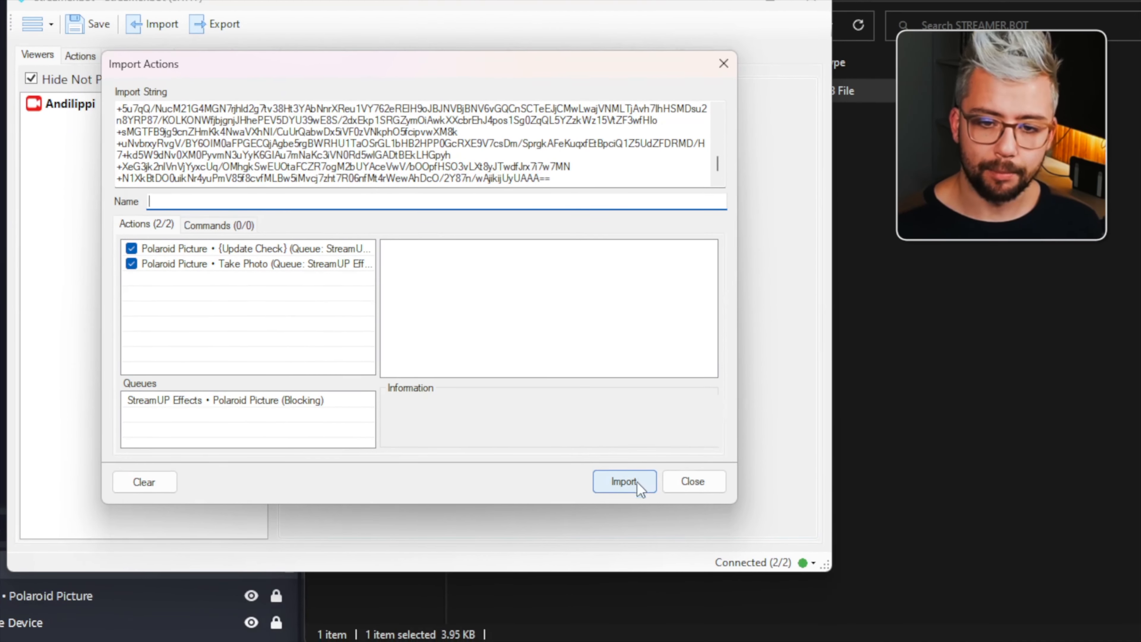
click(633, 534)
- Assign the Polaroid Picture • Take Photo action to the Take A Photo! channel point reward
click(127, 145)
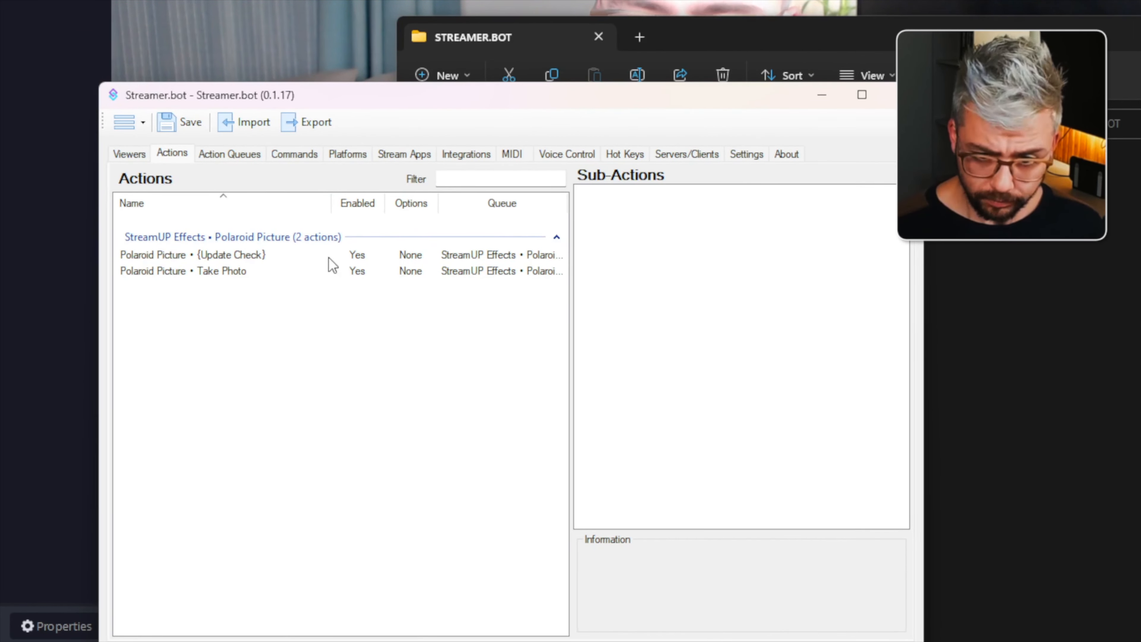
click(355, 155)
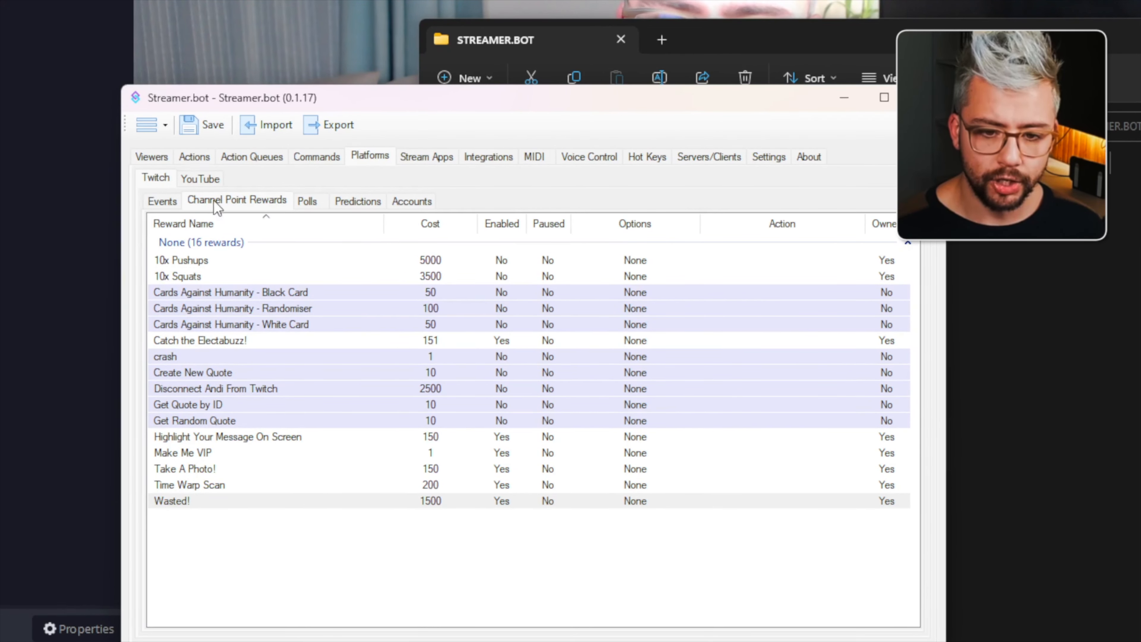
click(180, 459)
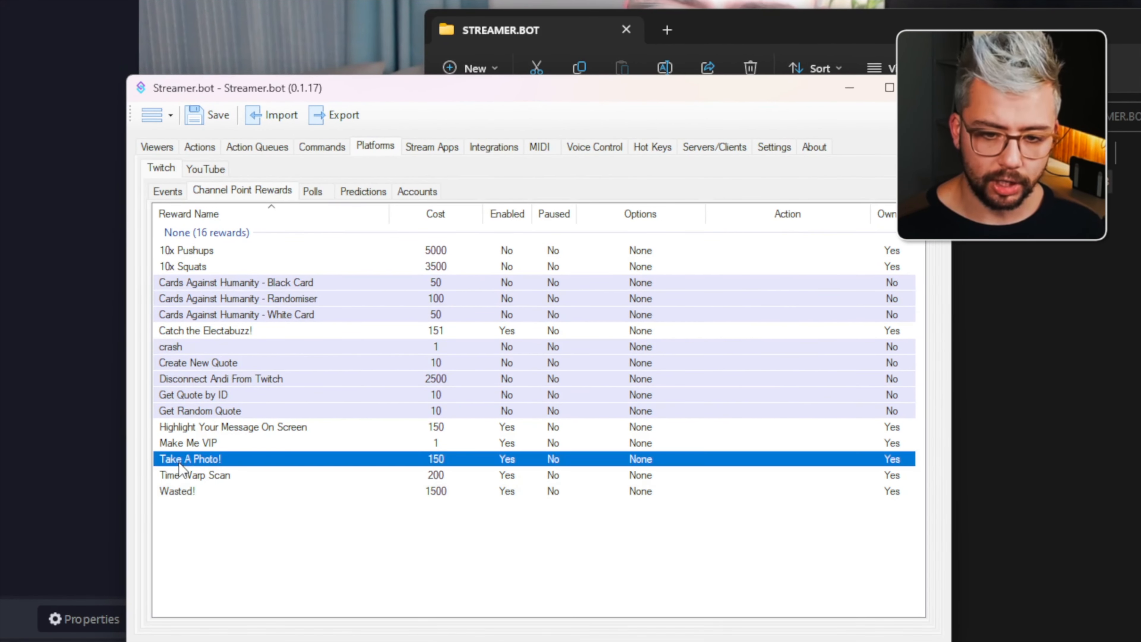
double_click(201, 459)
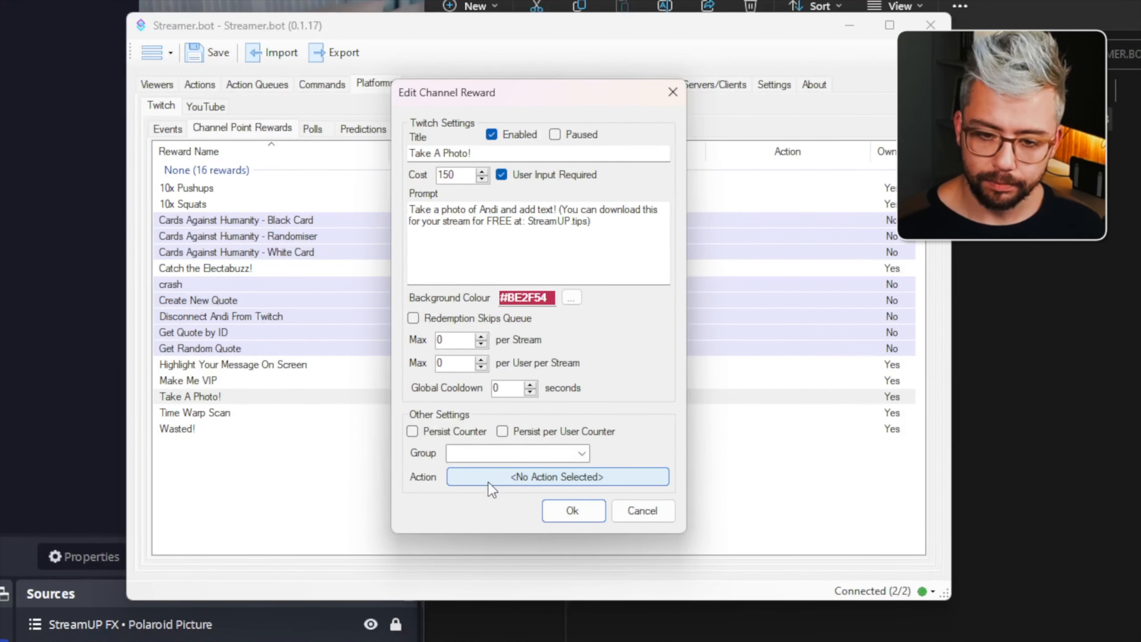
click(499, 541)
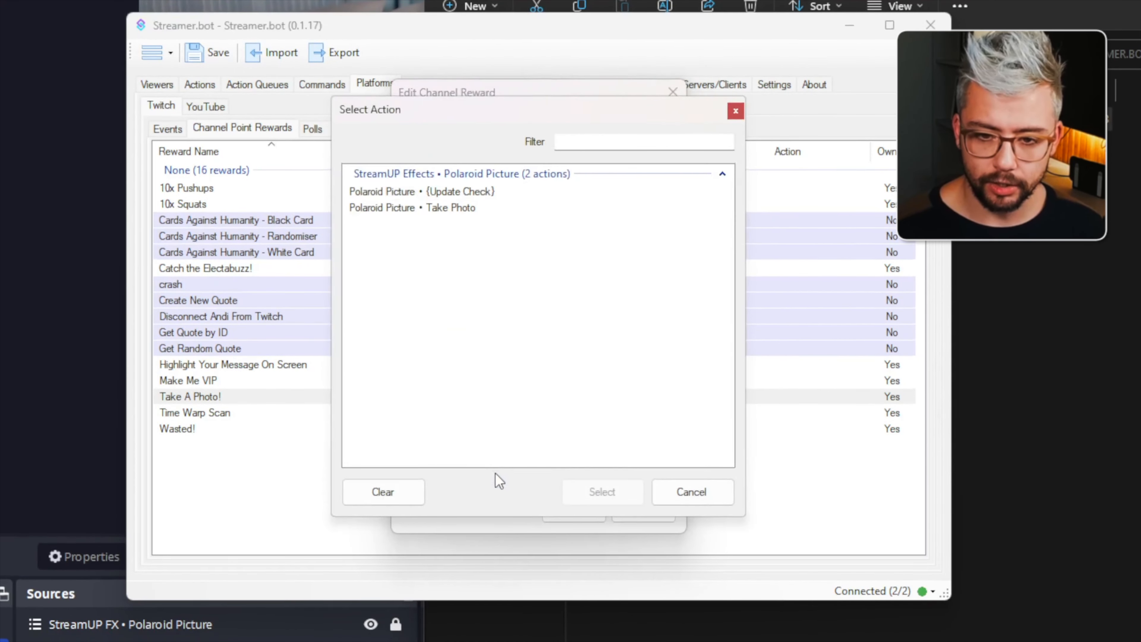
click(405, 207)
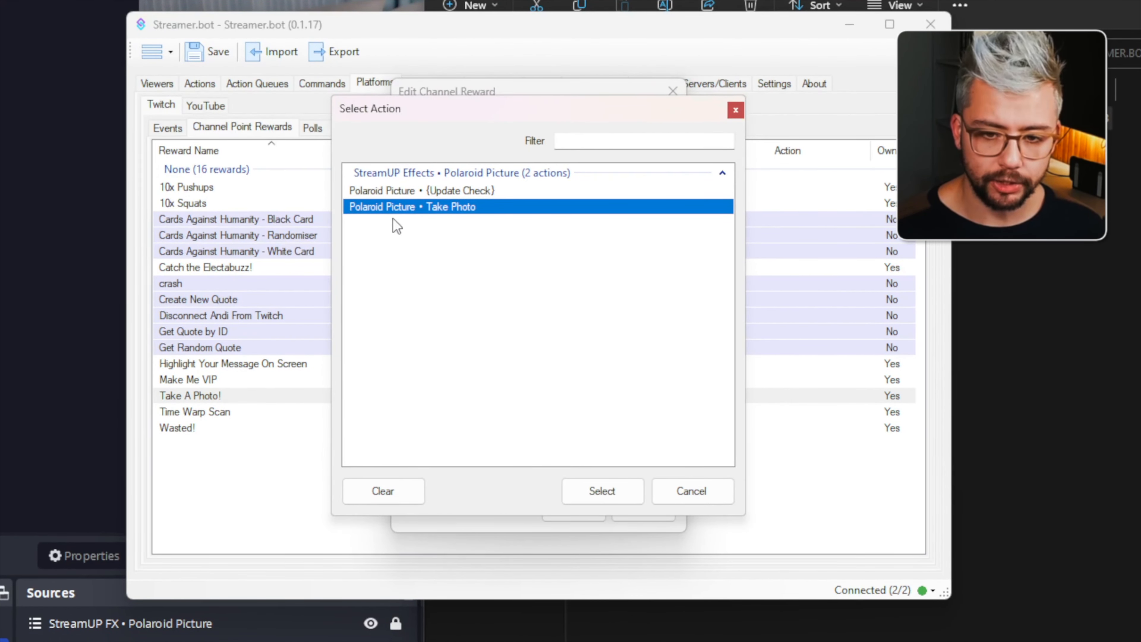
click(600, 476)
click(574, 487)
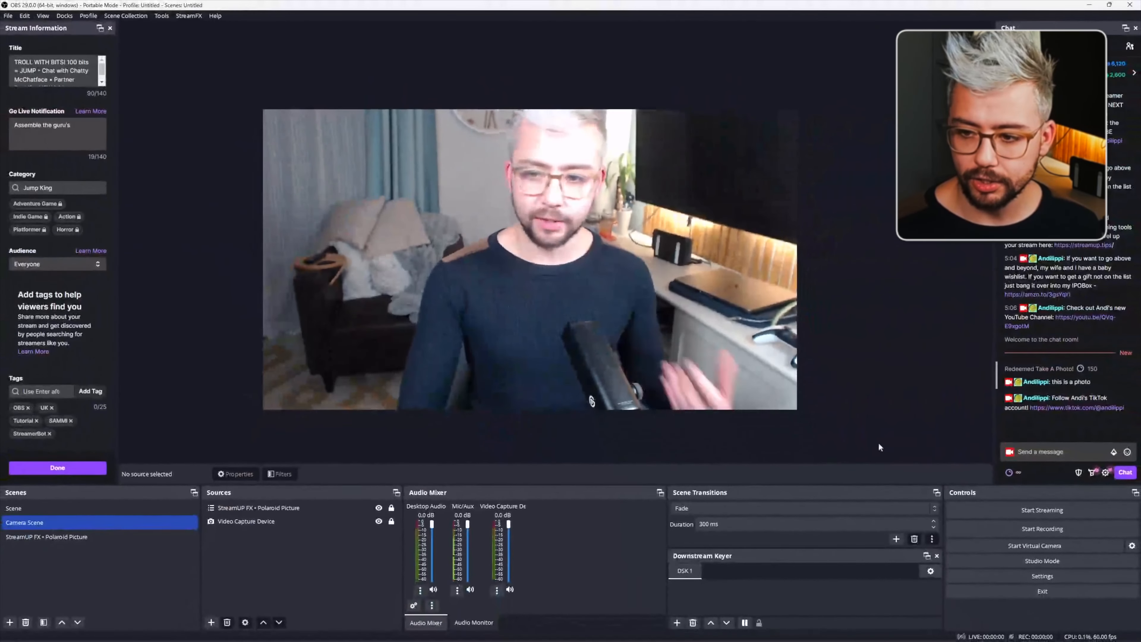
- Redeem the Take A Photo! channel point reward in chat with the message "test photo 2"
click(1011, 472)
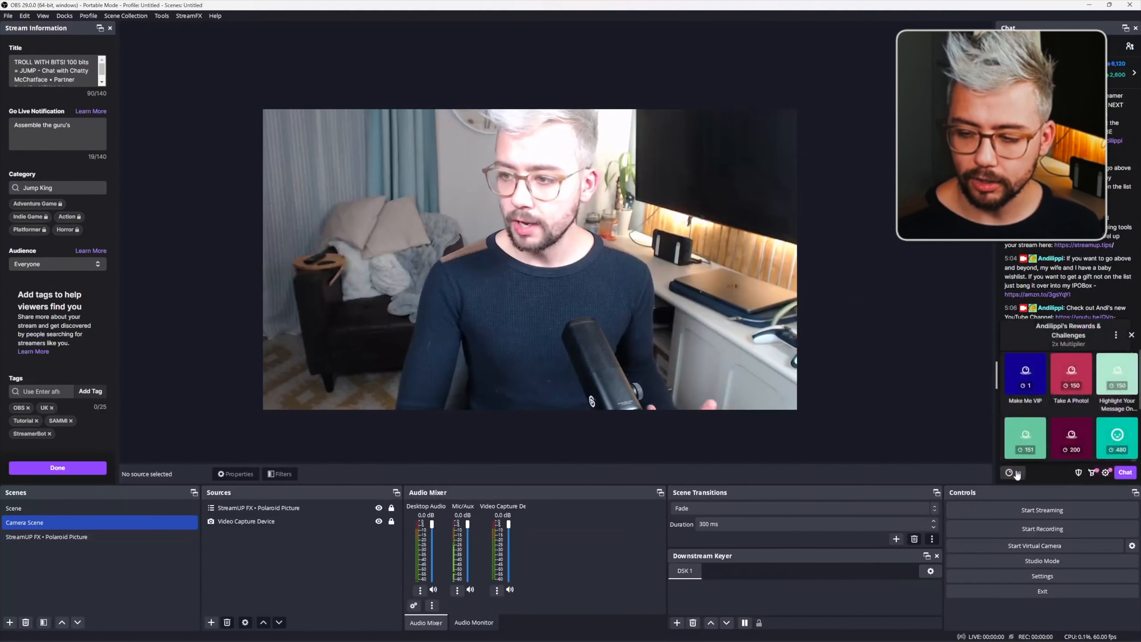
scroll(1060, 397, down, 1)
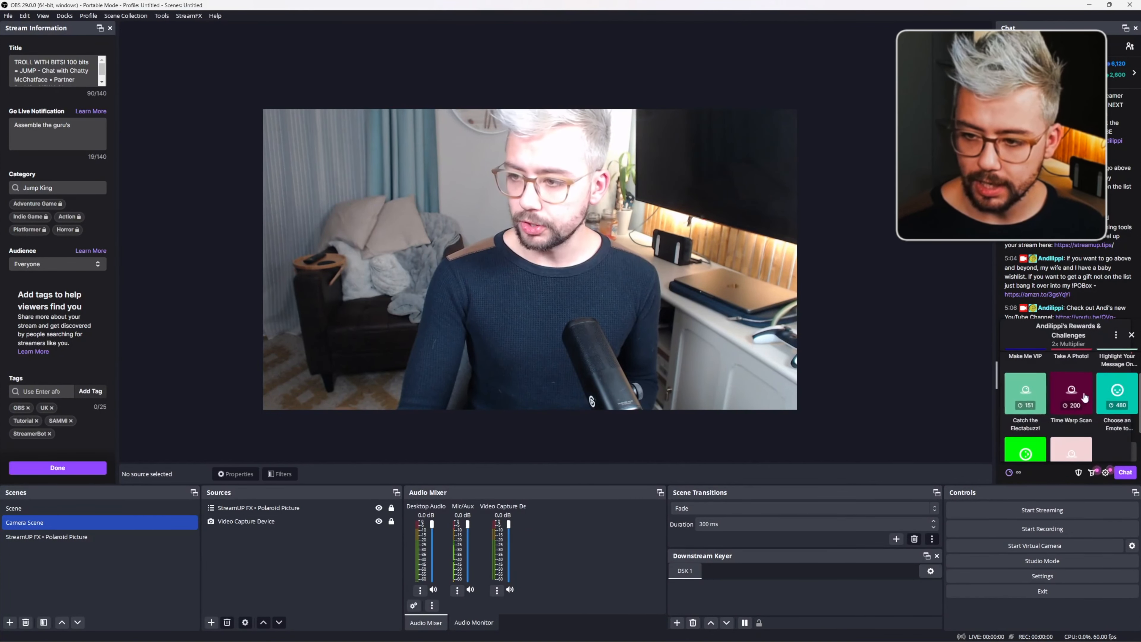
scroll(1128, 394, up, 1)
scroll(1100, 398, down, 3)
scroll(1073, 396, up, 3)
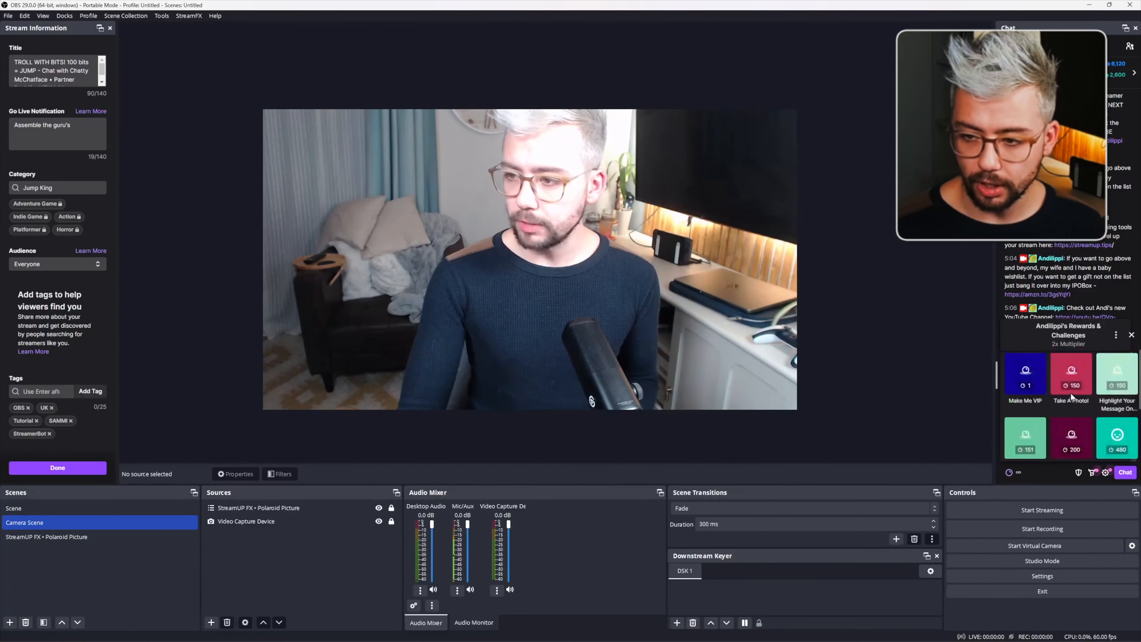
click(1070, 389)
text(t)
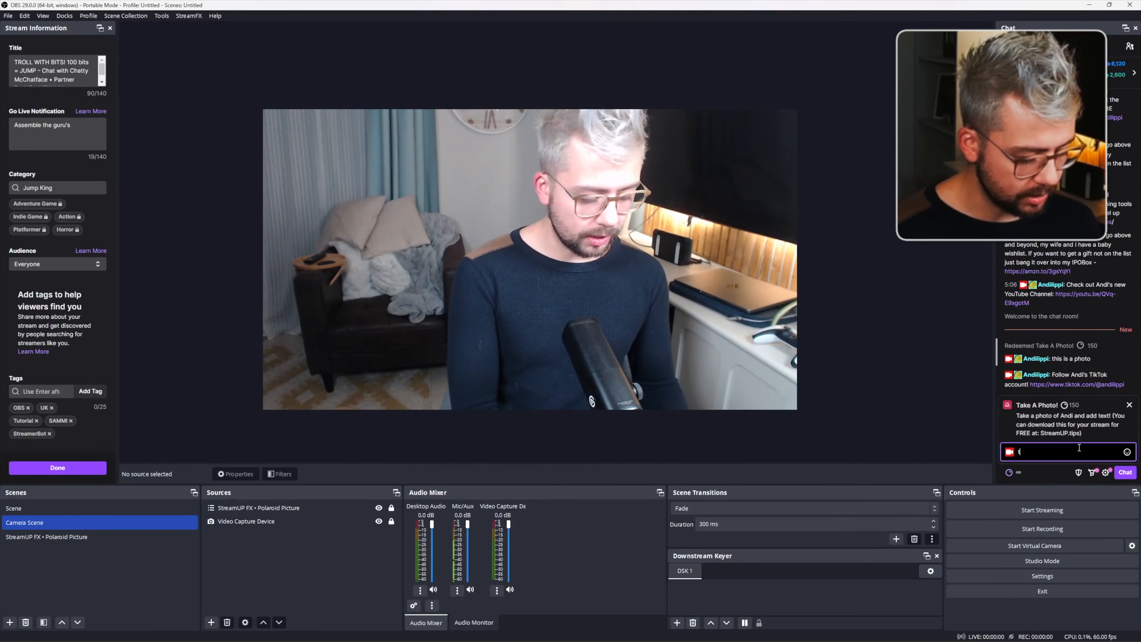
text(est photo 2)
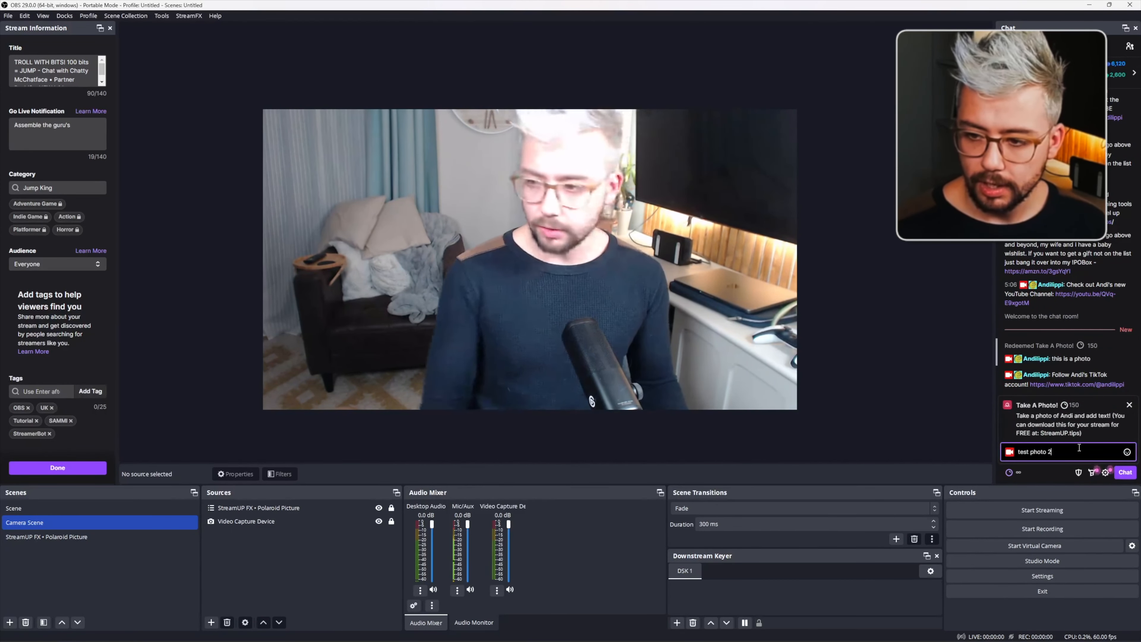
click(1125, 472)
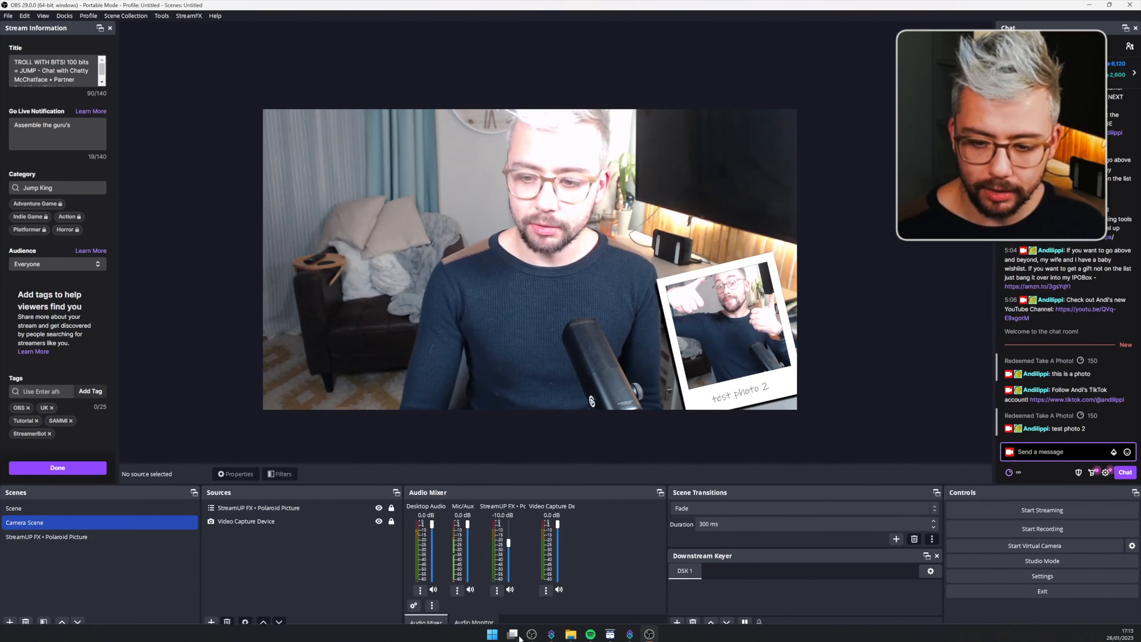
- In the Take Photo action's SETTINGS folder, set the photoPosition argument's value to 3
mouse_move(629, 632)
click(614, 580)
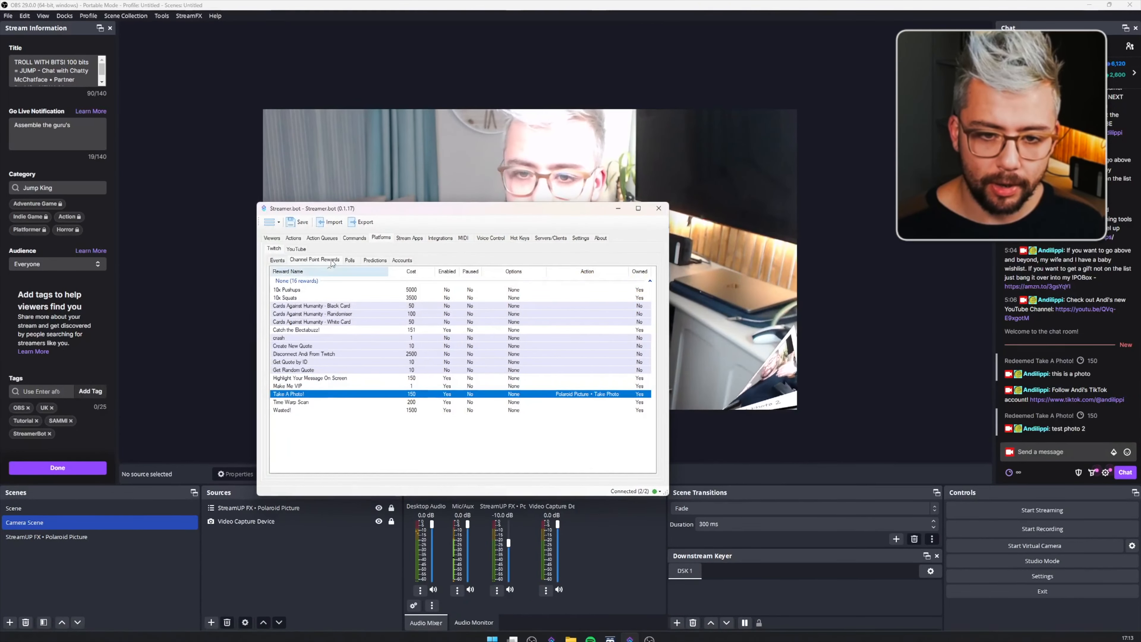
click(293, 238)
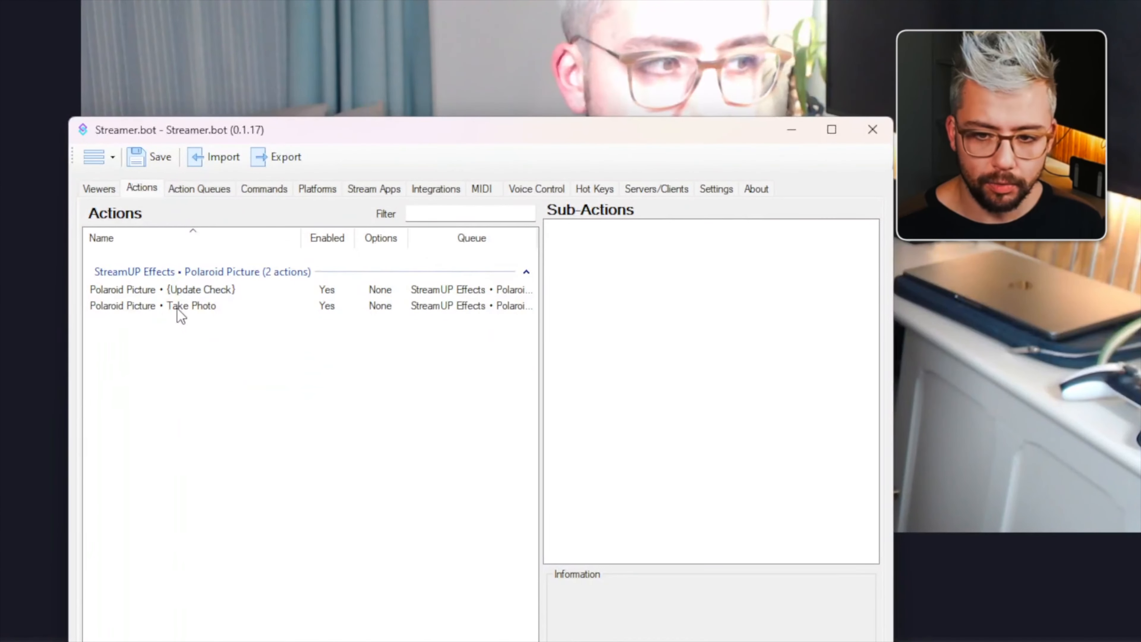
click(311, 296)
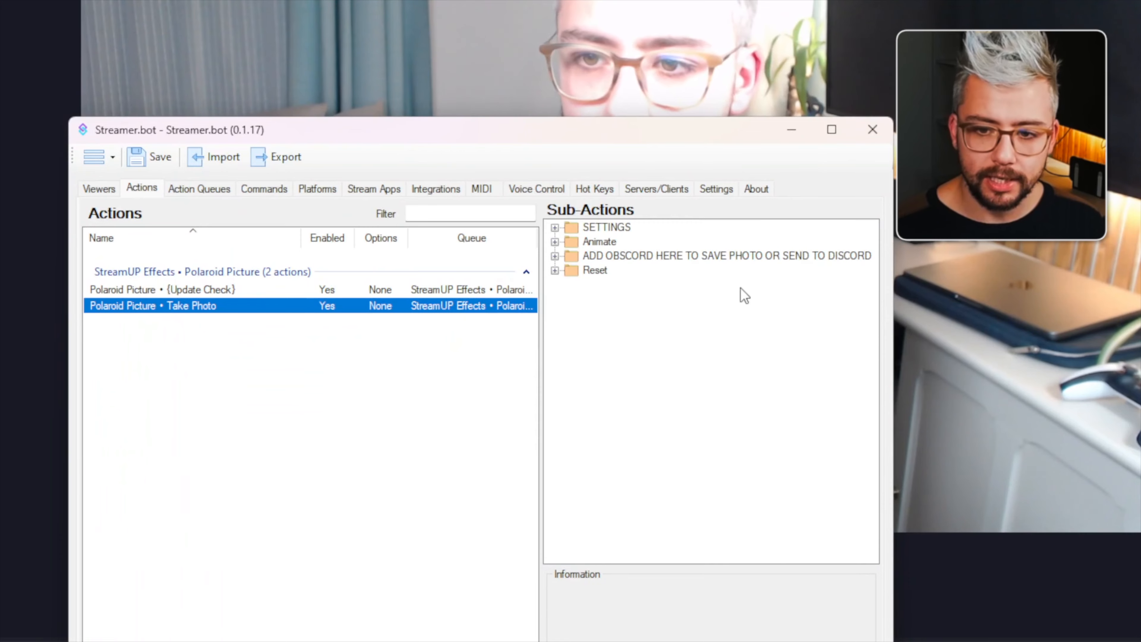
click(555, 228)
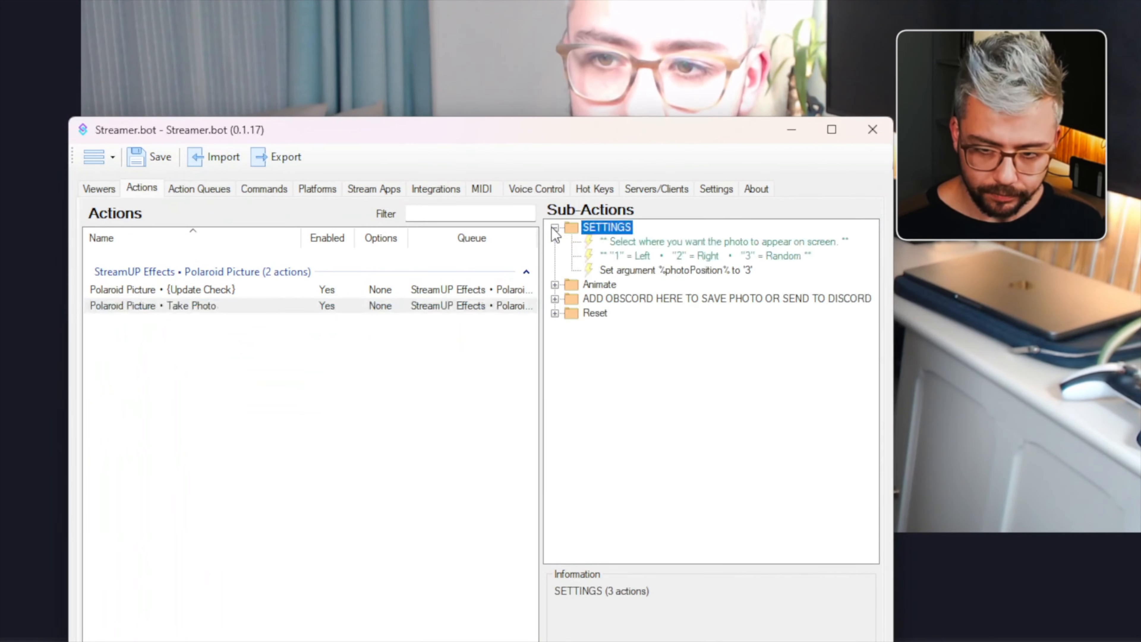
double_click(697, 272)
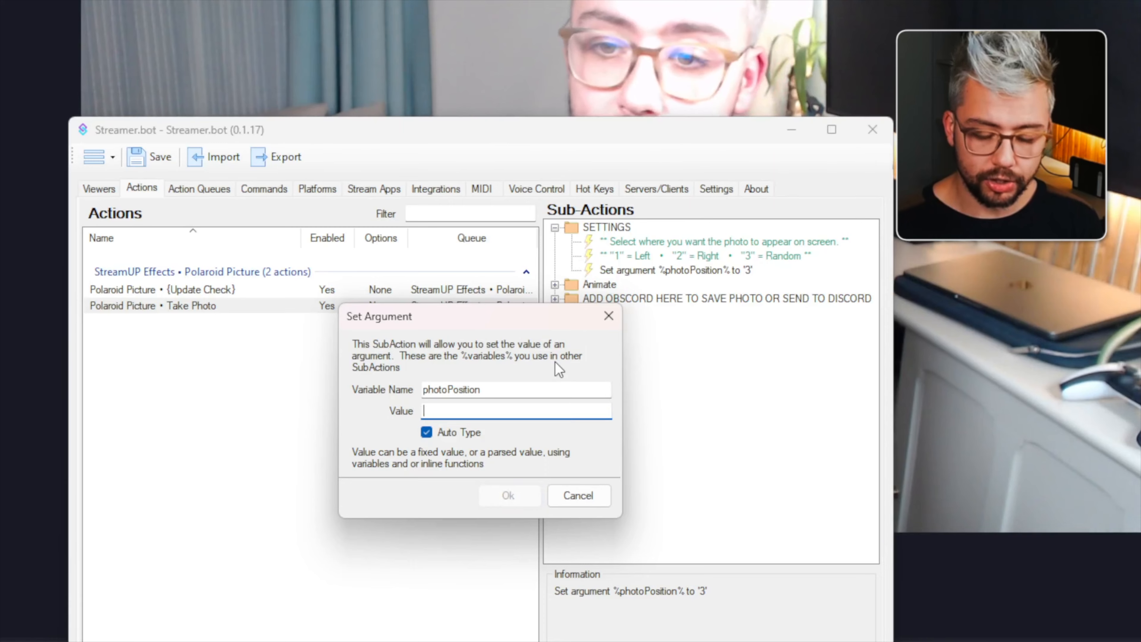
key(BackSpace)
text(2)
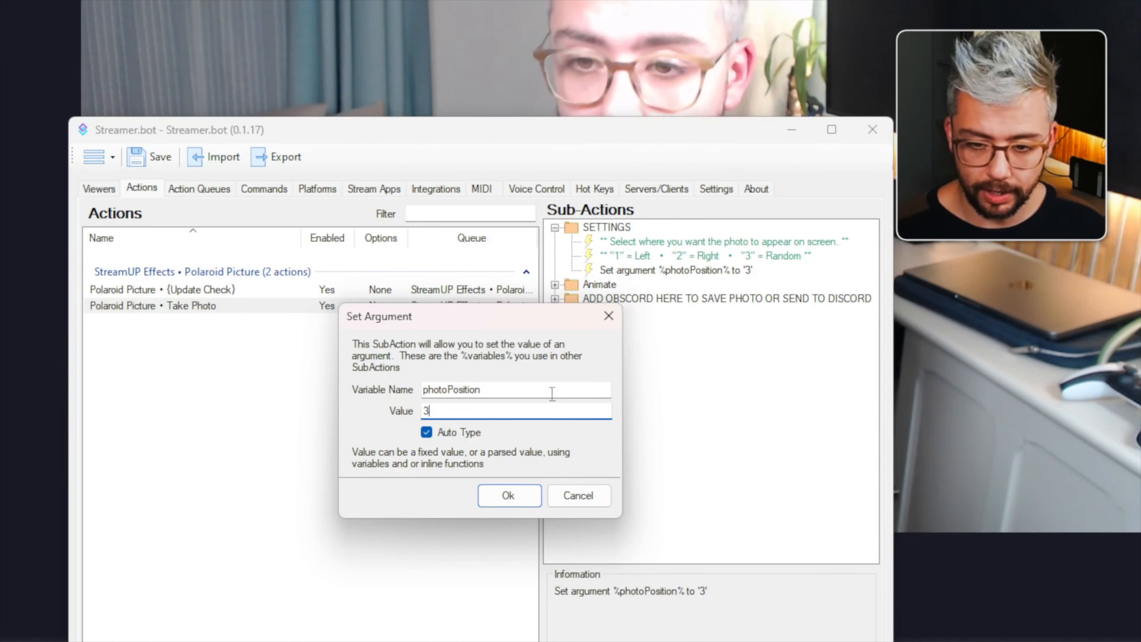
key(Return)
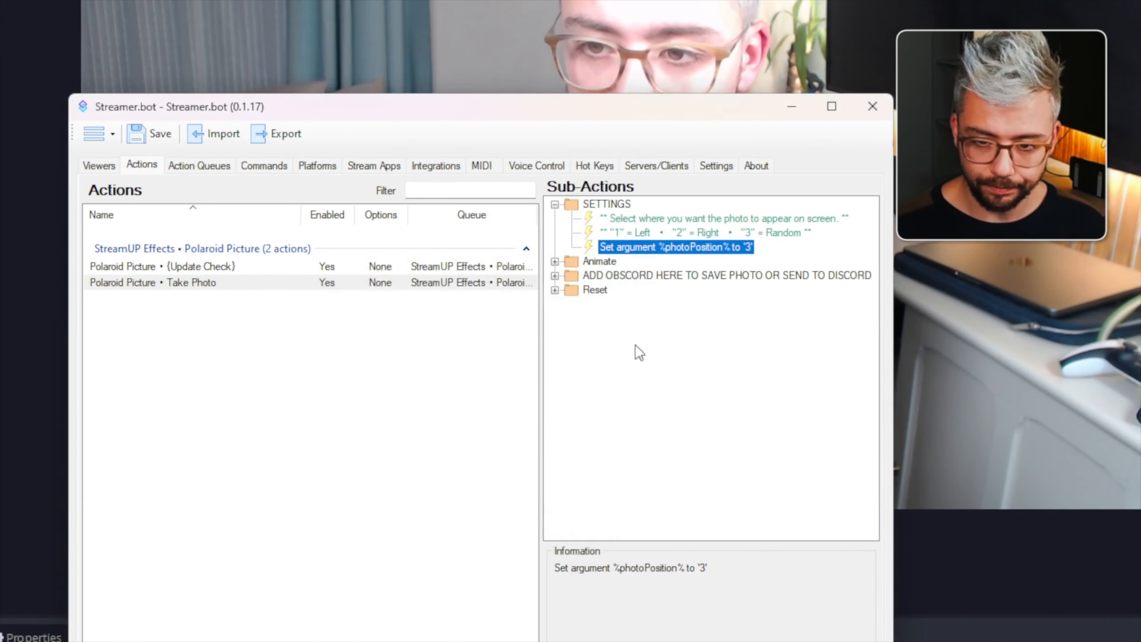
click(554, 204)
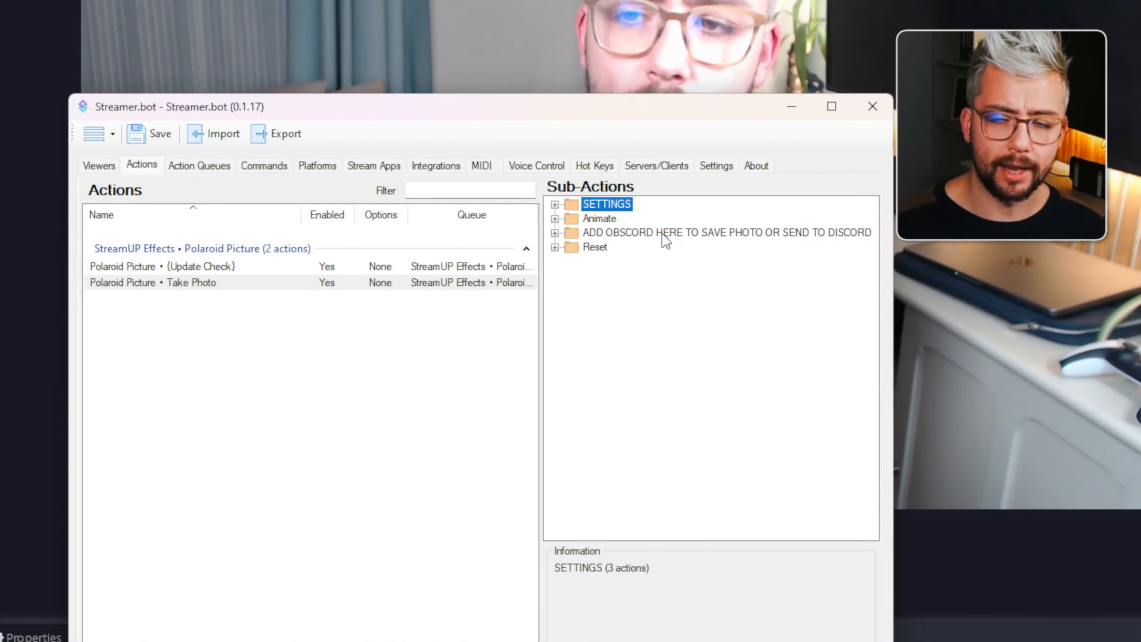